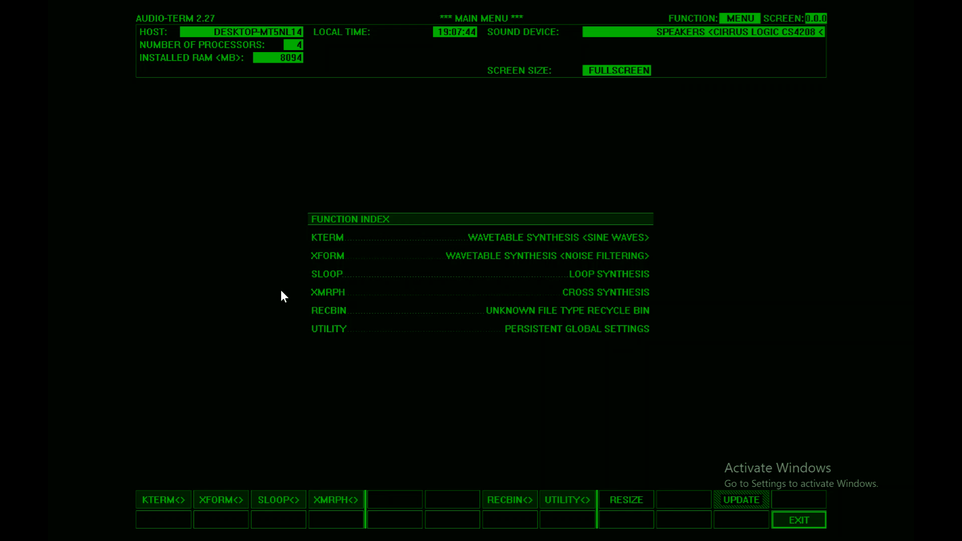
Step: Enter the XMRPH function and go through its cross synthesis screen to the file operations screen
{"action": "left_click", "coordinate": [328, 499]}
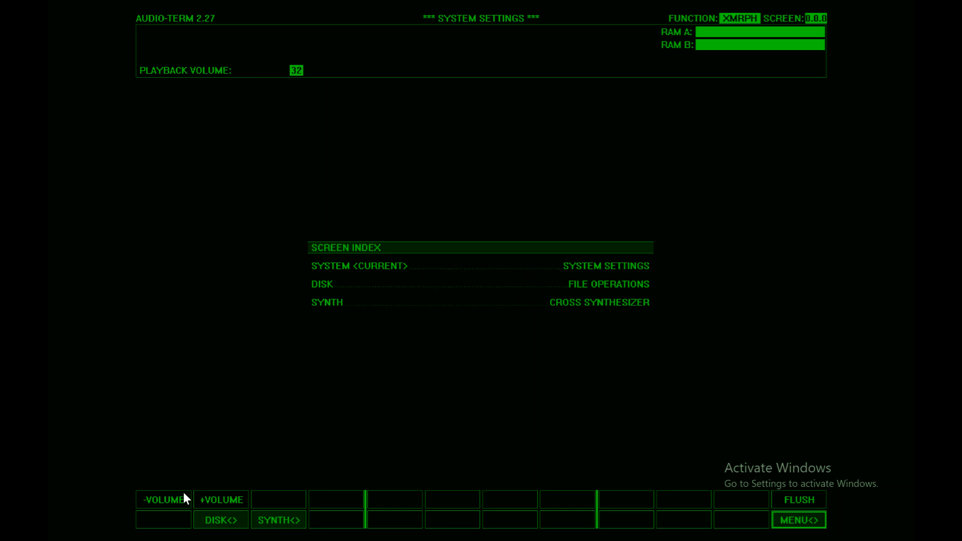
{"action": "left_click", "coordinate": [273, 521]}
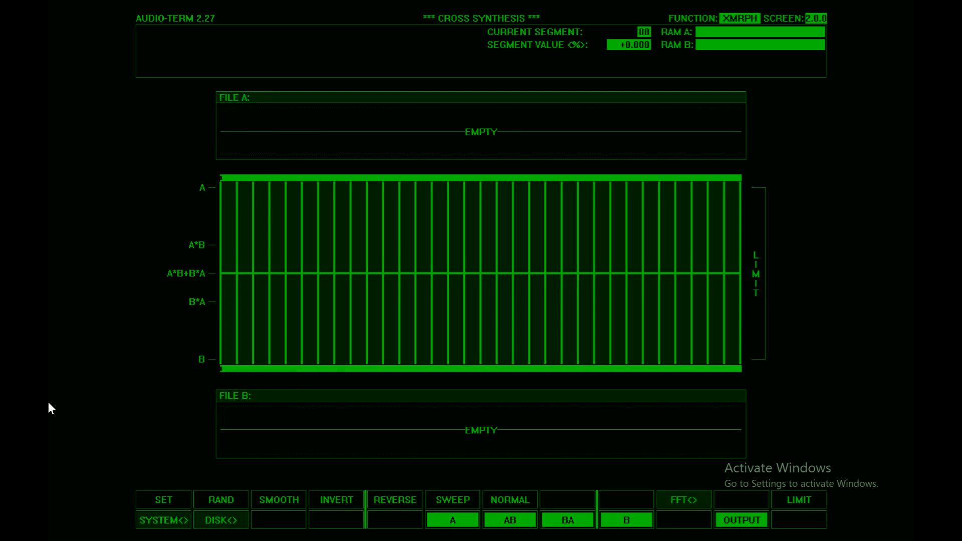
{"action": "left_click", "coordinate": [220, 523]}
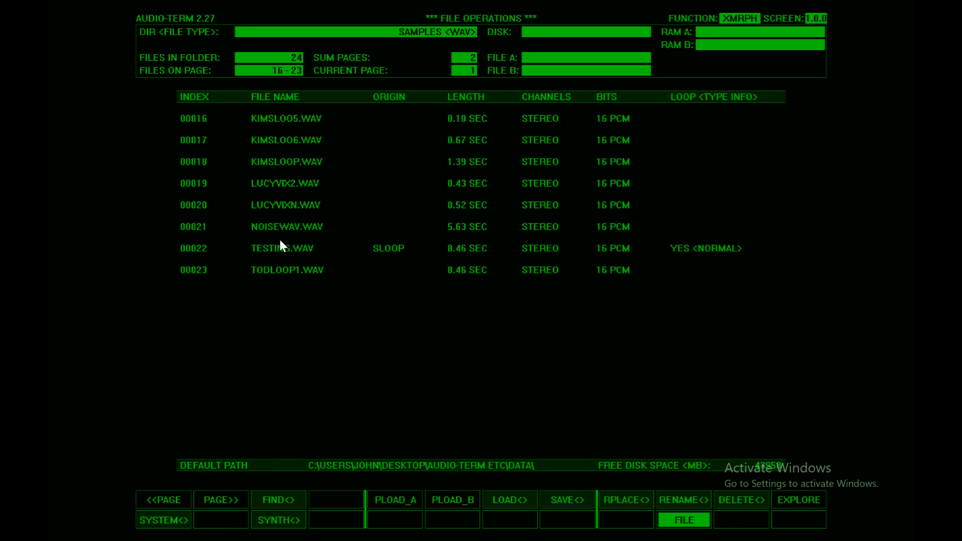
Step: Audition the listed samples between KIMSLOO6.WAV and TESTING.WAV, comparing LUCYVIX2.WAV, LUCYVIXN.WAV and NOISEWAV.WAV
{"action": "left_click", "coordinate": [278, 206]}
{"action": "left_click", "coordinate": [277, 226]}
{"action": "left_click", "coordinate": [280, 249]}
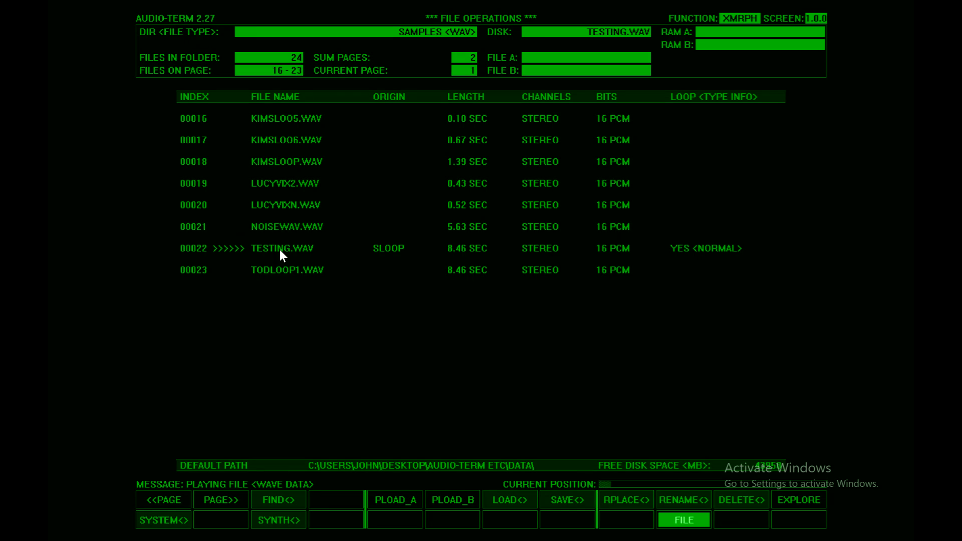
{"action": "left_click", "coordinate": [279, 205]}
{"action": "left_click", "coordinate": [274, 184]}
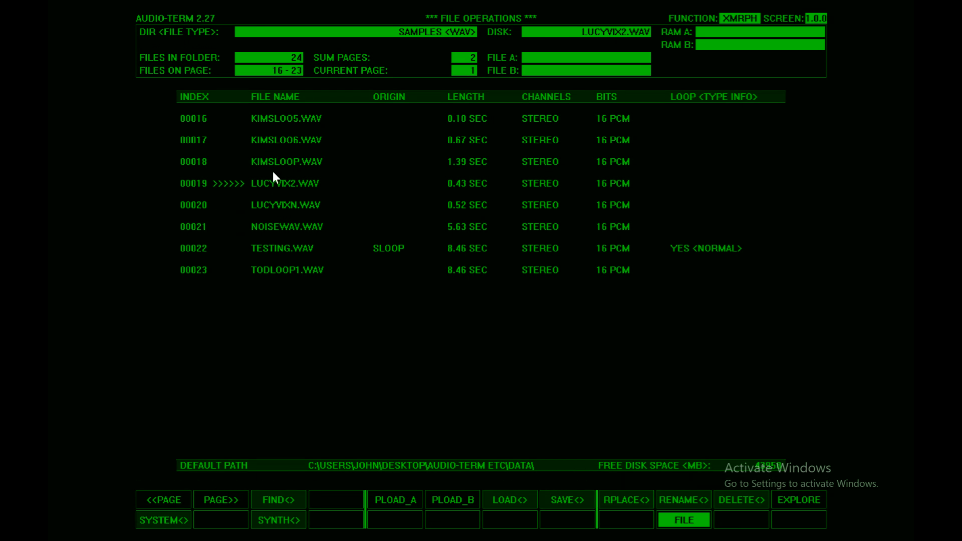
{"action": "left_click", "coordinate": [269, 161]}
{"action": "left_click", "coordinate": [265, 143]}
{"action": "left_click", "coordinate": [266, 181]}
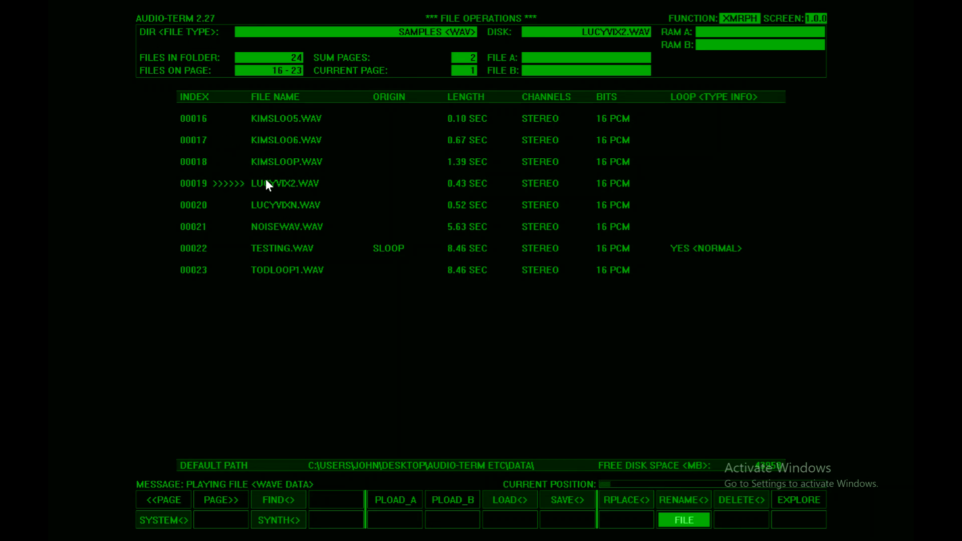
{"action": "left_click", "coordinate": [275, 222]}
{"action": "left_click", "coordinate": [274, 205]}
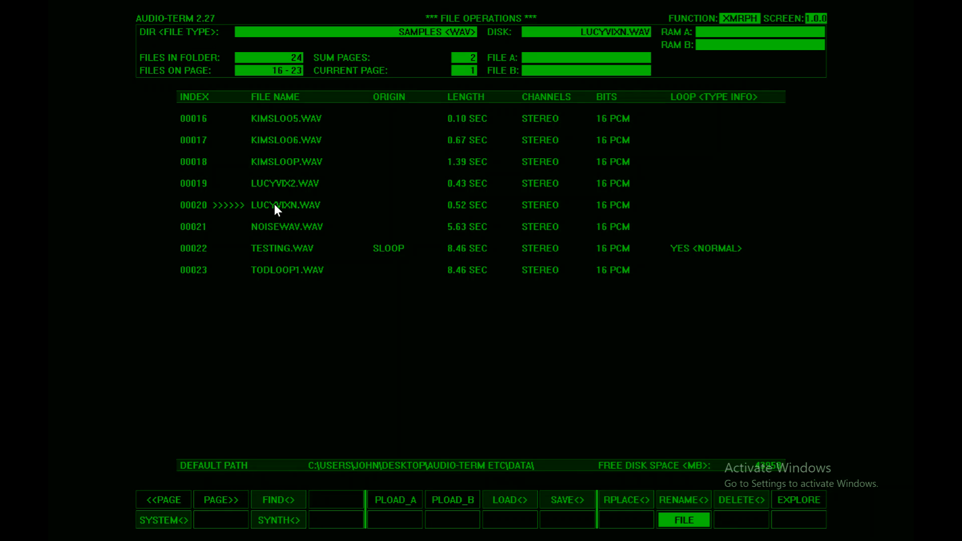
{"action": "left_click", "coordinate": [271, 187]}
{"action": "left_click", "coordinate": [270, 203]}
{"action": "left_click", "coordinate": [269, 227]}
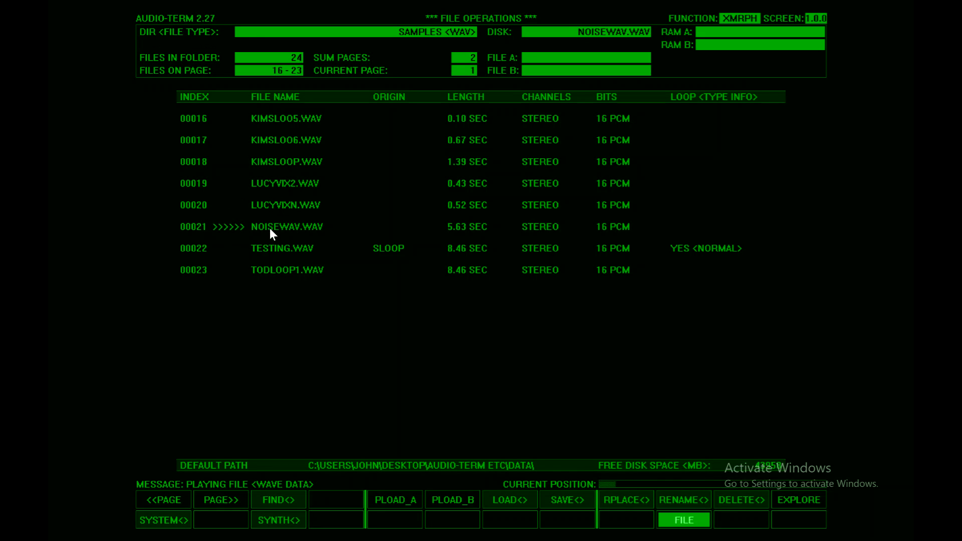
{"action": "left_click", "coordinate": [271, 205]}
{"action": "left_click", "coordinate": [270, 230]}
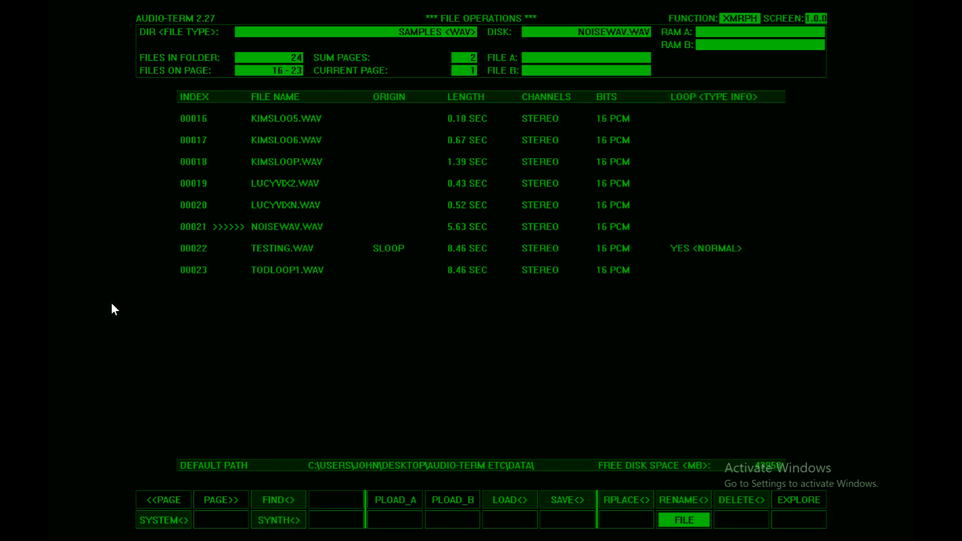
Step: Assign LUCYVIXN.WAV as file A and NOISEWAV.WAV as file B, and load both into RAM
{"action": "left_click", "coordinate": [267, 207]}
{"action": "left_click", "coordinate": [388, 500]}
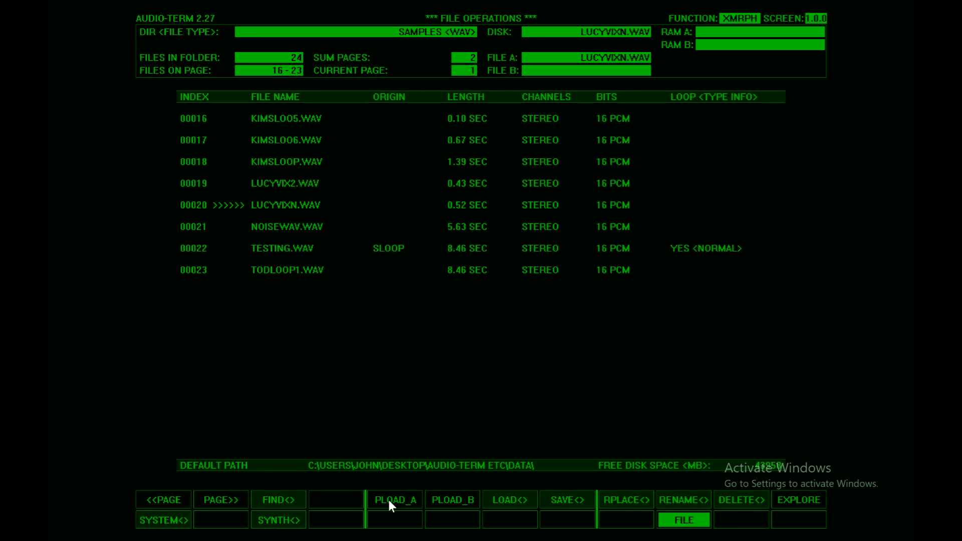
{"action": "left_click", "coordinate": [275, 225]}
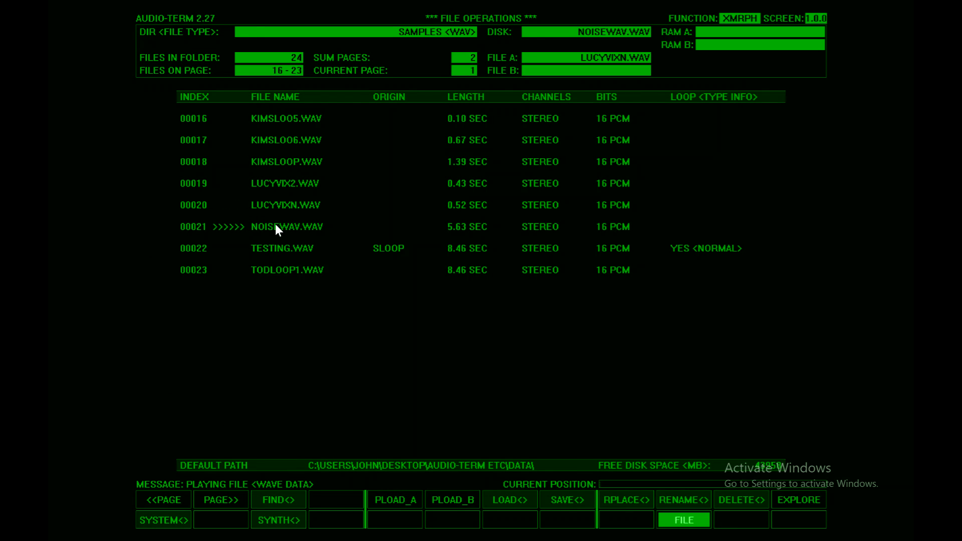
{"action": "left_click", "coordinate": [451, 501]}
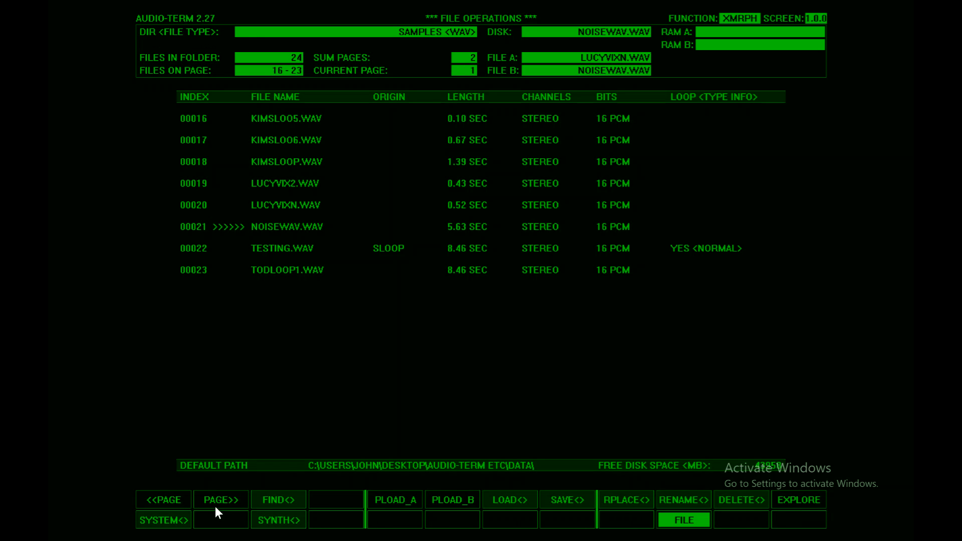
{"action": "left_click", "coordinate": [509, 500]}
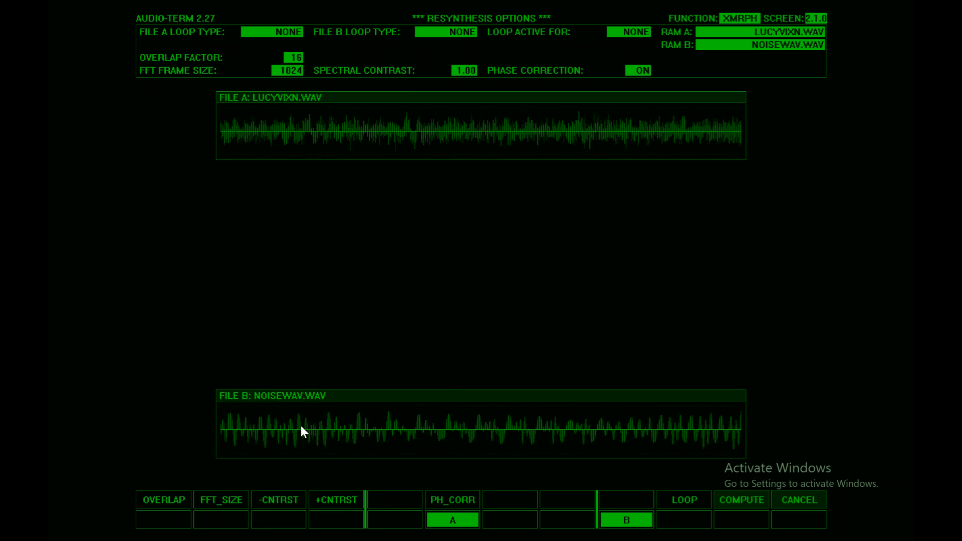
Step: Play loaded files A and B and compute their cross synthesis with the existing resynthesis options
{"action": "left_click", "coordinate": [445, 520]}
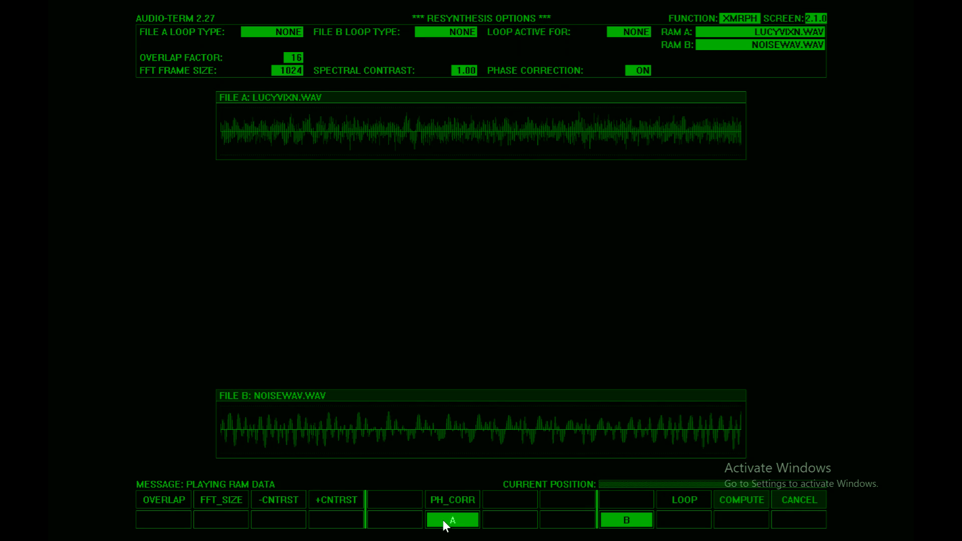
{"action": "left_click", "coordinate": [621, 520]}
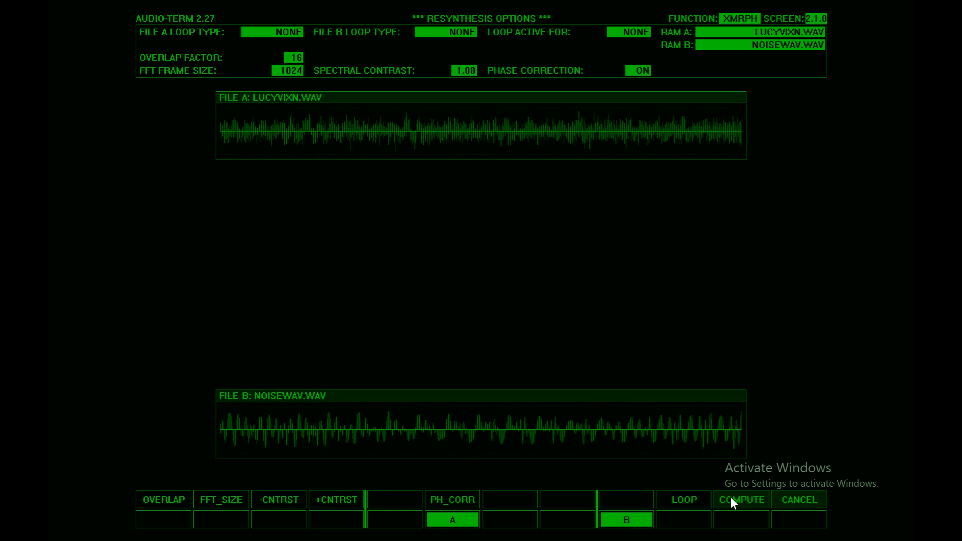
{"action": "left_click", "coordinate": [678, 498]}
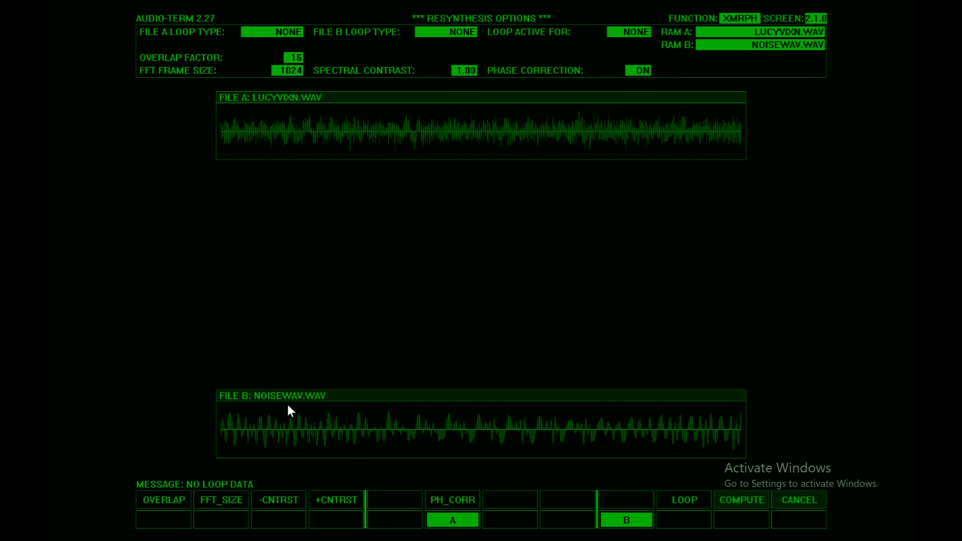
{"action": "left_click", "coordinate": [730, 497]}
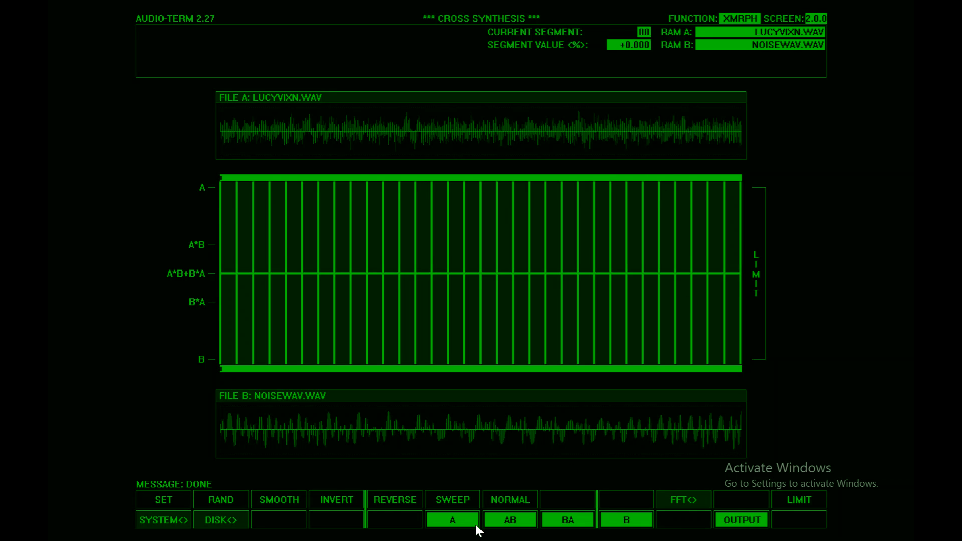
Step: Play and compare the A, AB, BA and B sounds of the computed cross synthesis
{"action": "left_click", "coordinate": [443, 524]}
{"action": "left_click", "coordinate": [510, 522]}
{"action": "left_click", "coordinate": [463, 523]}
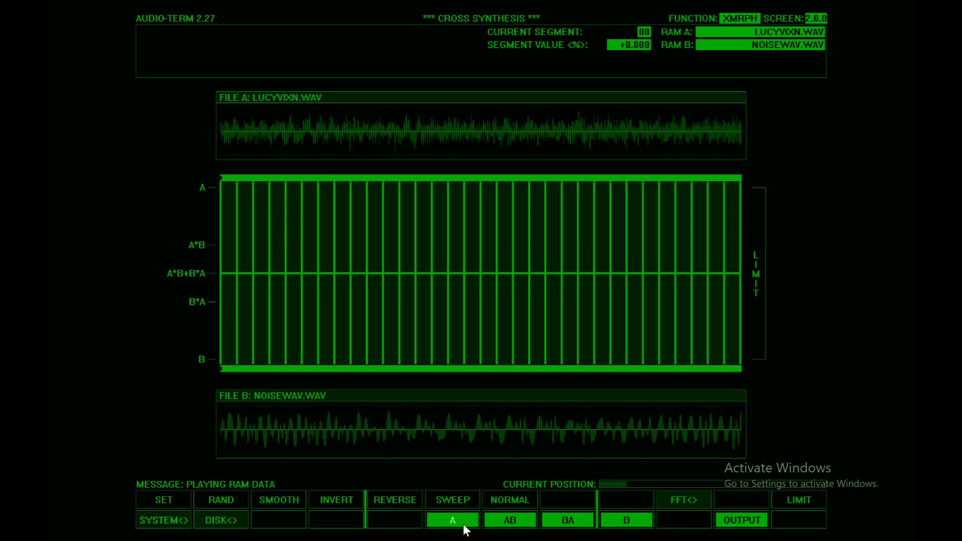
{"action": "left_click", "coordinate": [498, 520]}
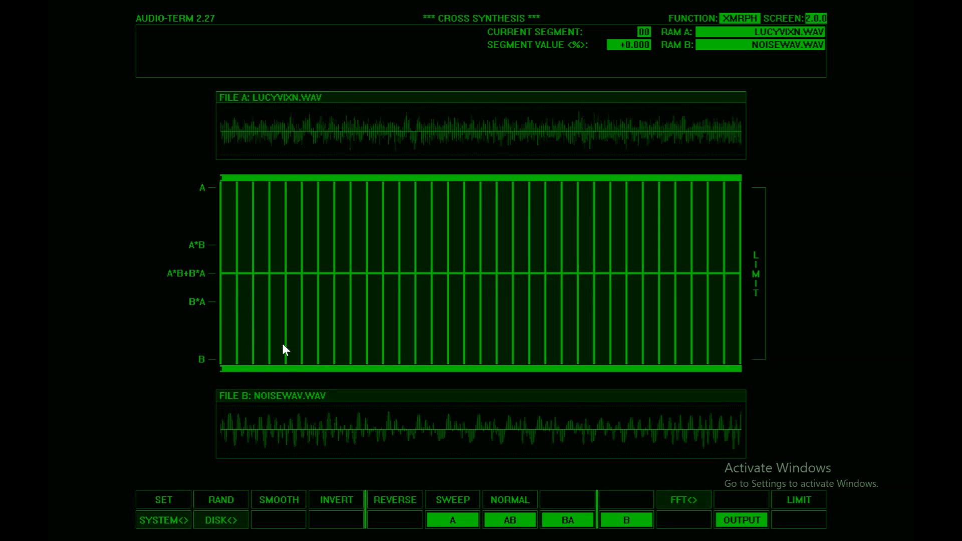
{"action": "left_click", "coordinate": [558, 518]}
{"action": "left_click", "coordinate": [443, 516]}
{"action": "left_click", "coordinate": [501, 518]}
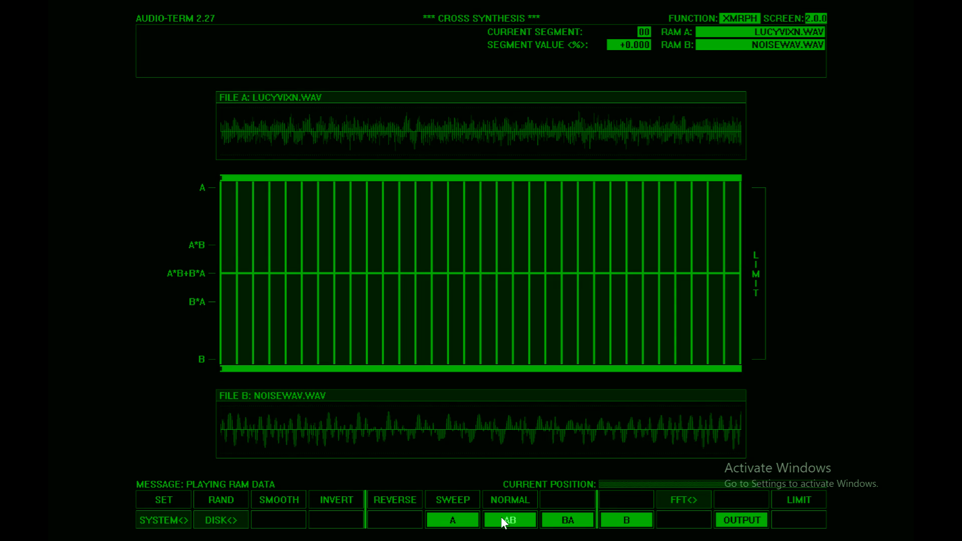
{"action": "left_click", "coordinate": [562, 520]}
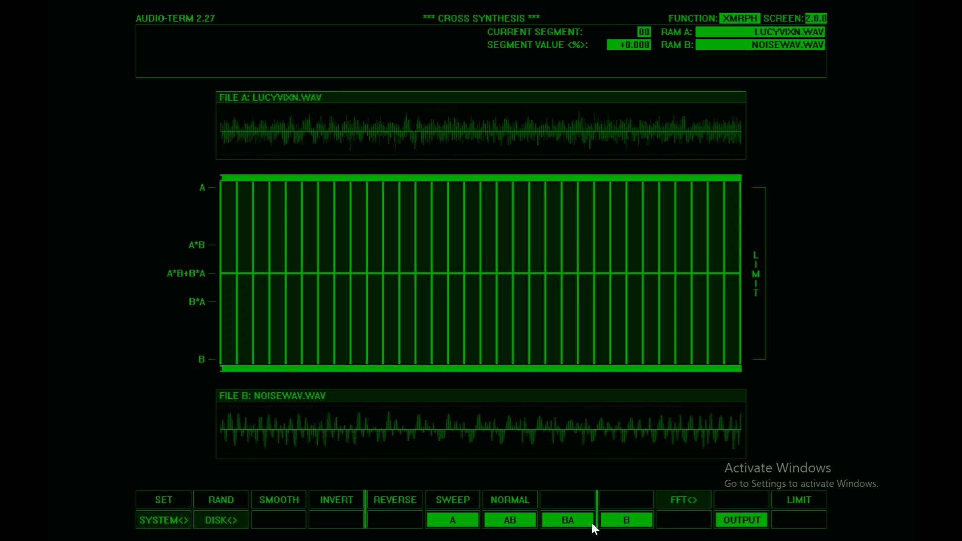
{"action": "left_click", "coordinate": [623, 520]}
{"action": "left_click", "coordinate": [464, 519]}
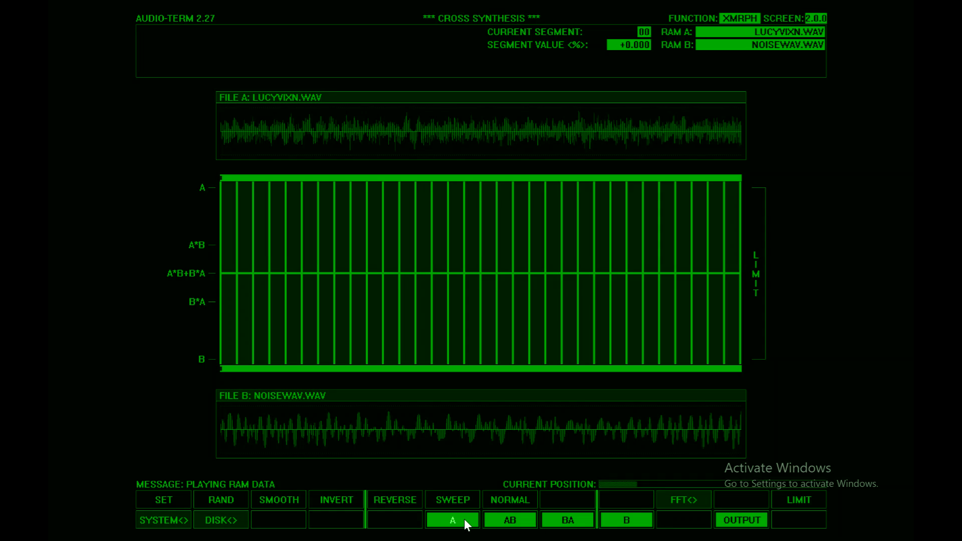
{"action": "left_click", "coordinate": [500, 516]}
{"action": "left_click", "coordinate": [556, 519]}
{"action": "left_click", "coordinate": [629, 521]}
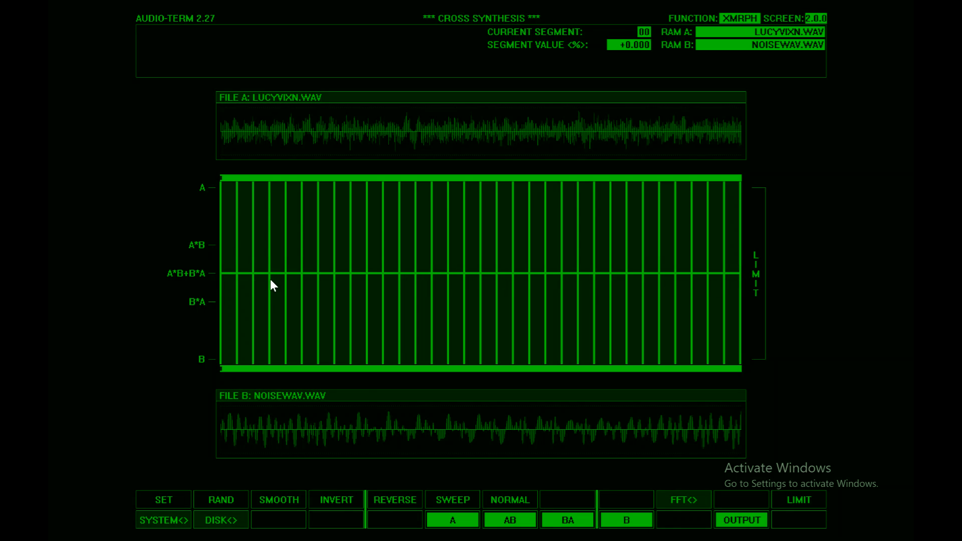
Step: Play the output of the flat A*B+B*A curve and compare it with A, AB, BA and B
{"action": "left_click", "coordinate": [743, 522]}
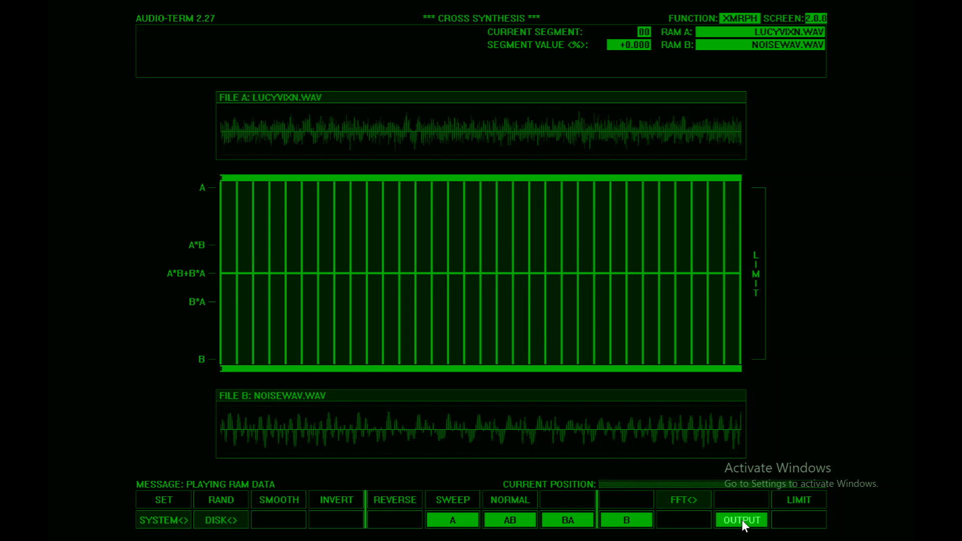
{"action": "left_click", "coordinate": [453, 522]}
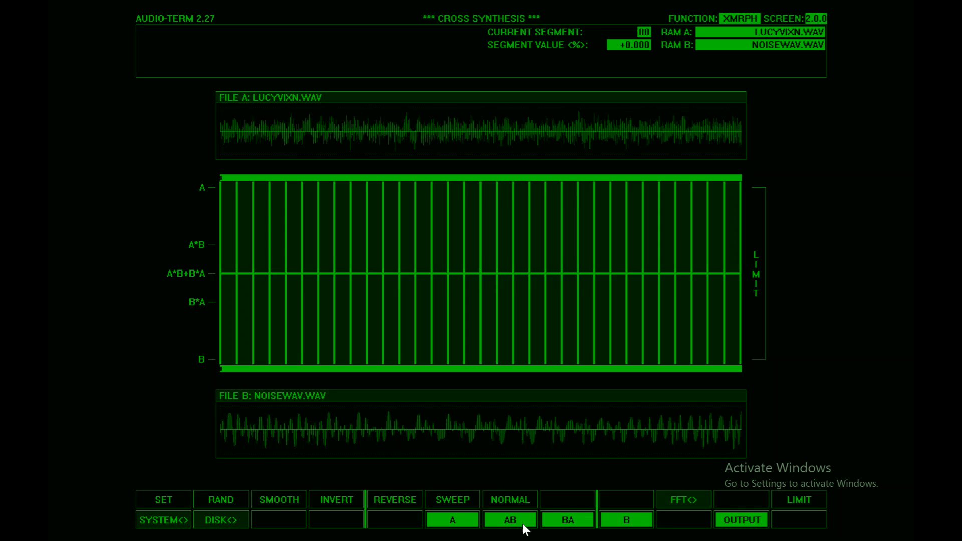
{"action": "left_click", "coordinate": [507, 521]}
{"action": "left_click", "coordinate": [742, 521]}
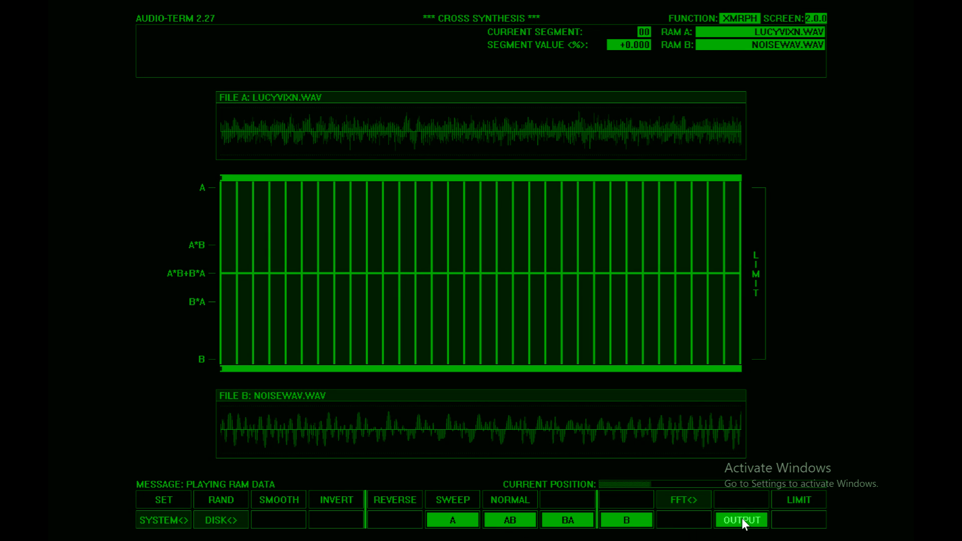
{"action": "left_click", "coordinate": [563, 517]}
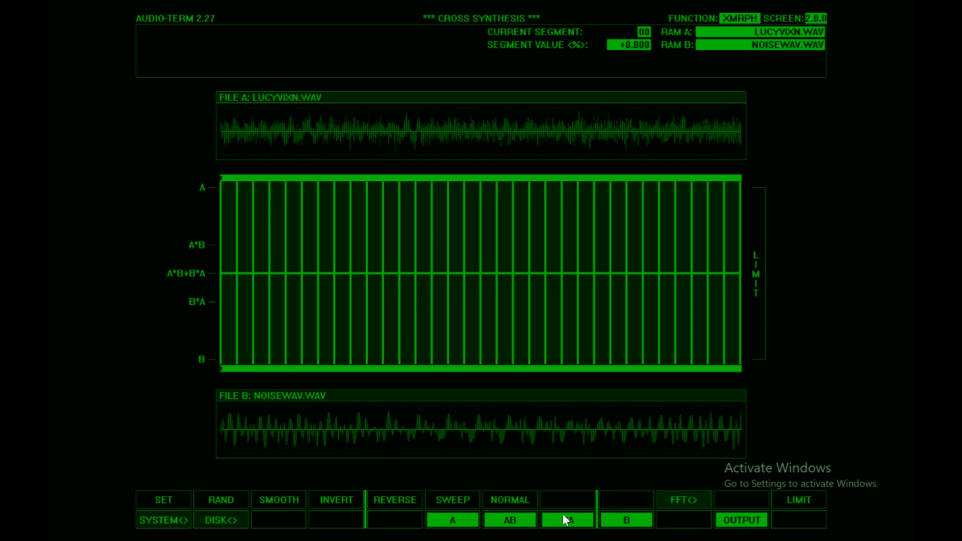
{"action": "left_click", "coordinate": [629, 521]}
Step: Draw a morph curve falling from A to B, replace it with one rising toward A before dropping toward B, and play each output
{"action": "mouse_move", "coordinate": [223, 188]}
{"action": "left_mouse_down"}
{"action": "mouse_move", "coordinate": [305, 198]}
{"action": "mouse_move", "coordinate": [432, 243]}
{"action": "mouse_move", "coordinate": [554, 309]}
{"action": "mouse_move", "coordinate": [663, 348]}
{"action": "mouse_move", "coordinate": [752, 359]}
{"action": "left_mouse_up"}
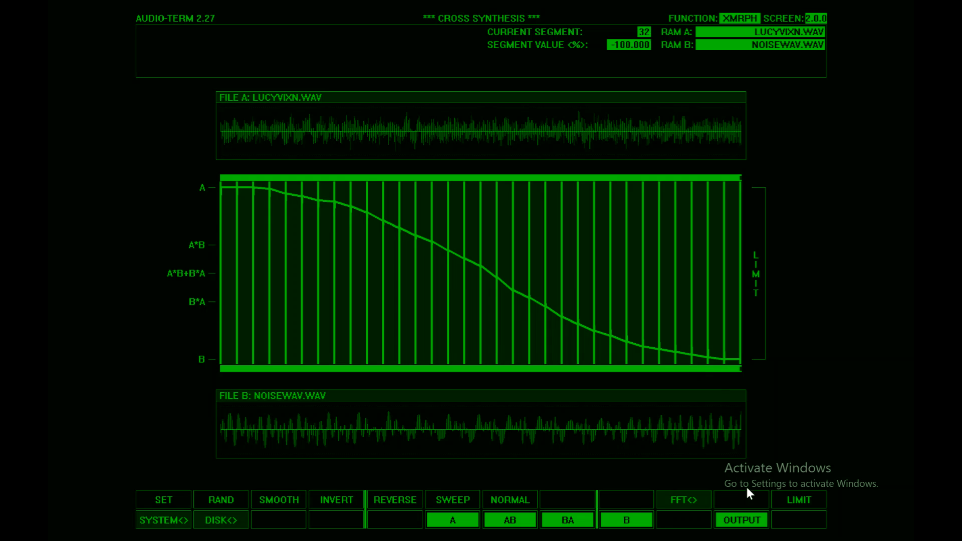
{"action": "left_click", "coordinate": [739, 519]}
{"action": "mouse_move", "coordinate": [218, 276]}
{"action": "left_mouse_down"}
{"action": "mouse_move", "coordinate": [389, 226]}
{"action": "mouse_move", "coordinate": [814, 364]}
{"action": "left_mouse_up"}
{"action": "left_click", "coordinate": [731, 519]}
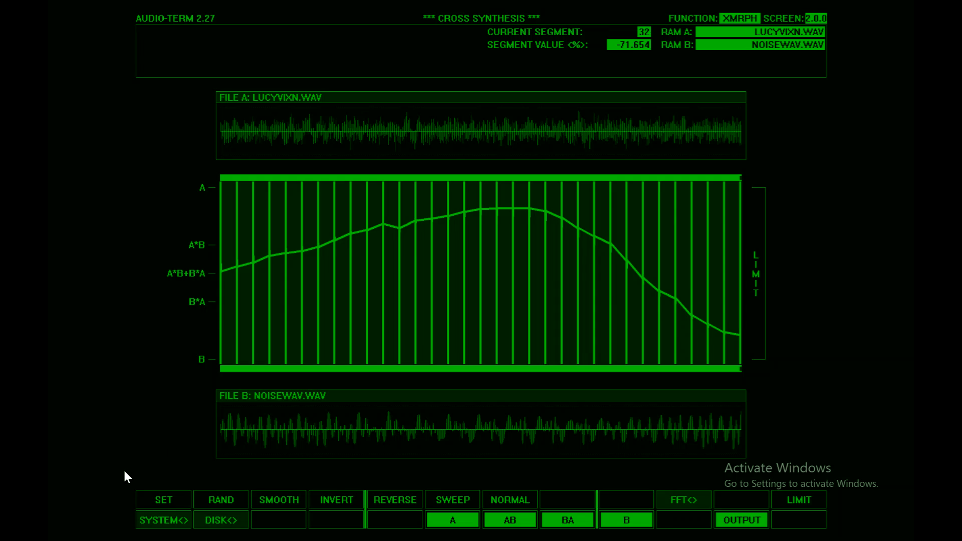
Step: Reset all segments to the A*B+B*A centre, and randomize the curve twice, playing the output of each version
{"action": "left_click", "coordinate": [161, 500]}
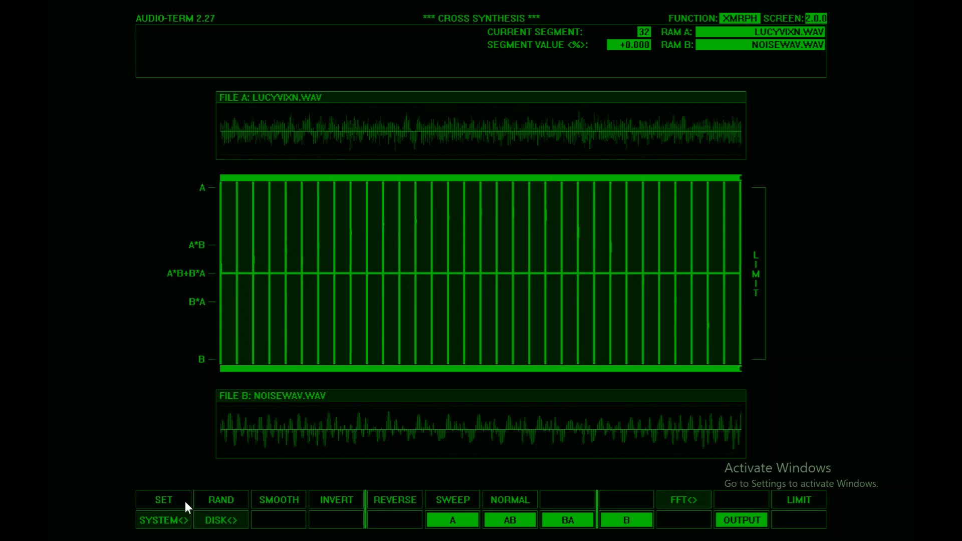
{"action": "left_click", "coordinate": [221, 502]}
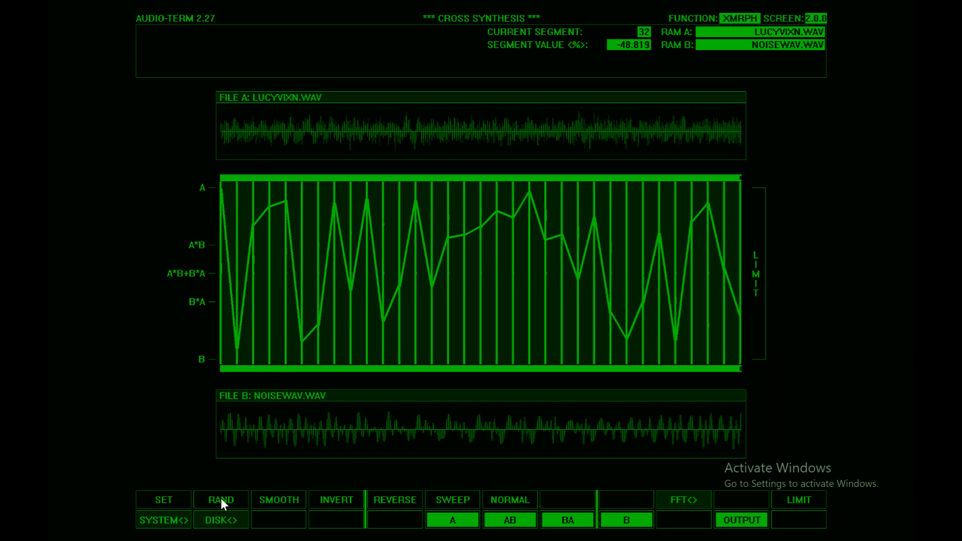
{"action": "left_click", "coordinate": [735, 519]}
{"action": "left_click", "coordinate": [233, 499]}
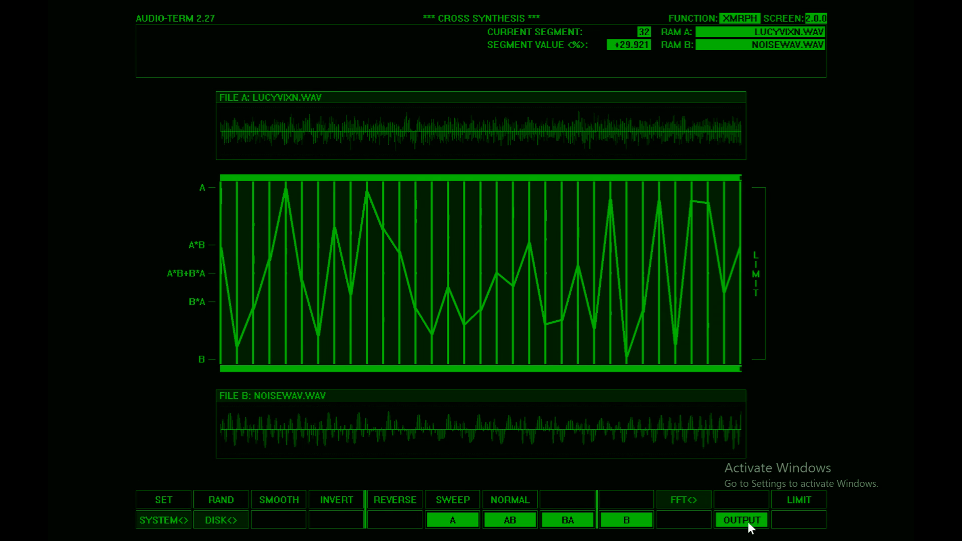
{"action": "left_click", "coordinate": [746, 521]}
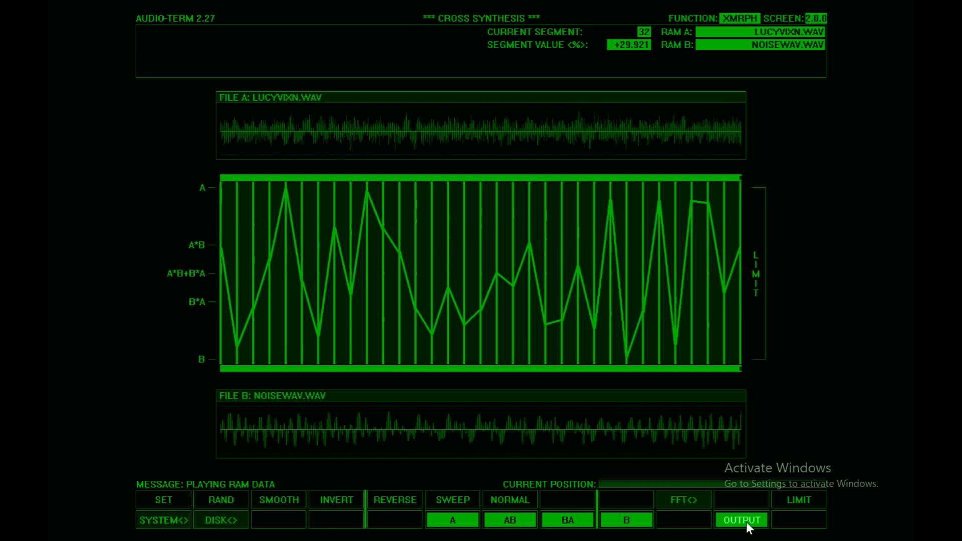
Step: Smooth the randomized curve repeatedly and invert it, playing the output along the way
{"action": "left_click", "coordinate": [279, 501]}
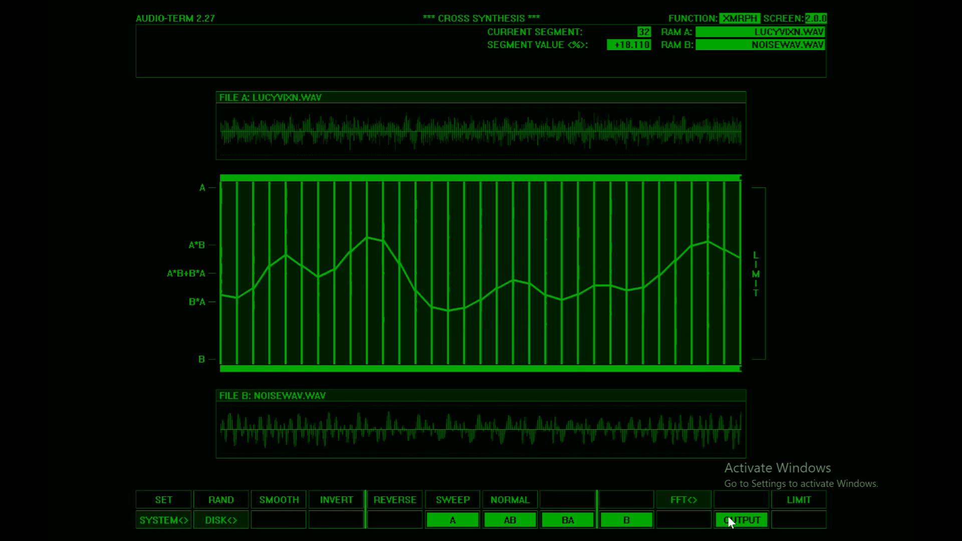
{"action": "left_click", "coordinate": [729, 520]}
{"action": "left_click", "coordinate": [278, 497]}
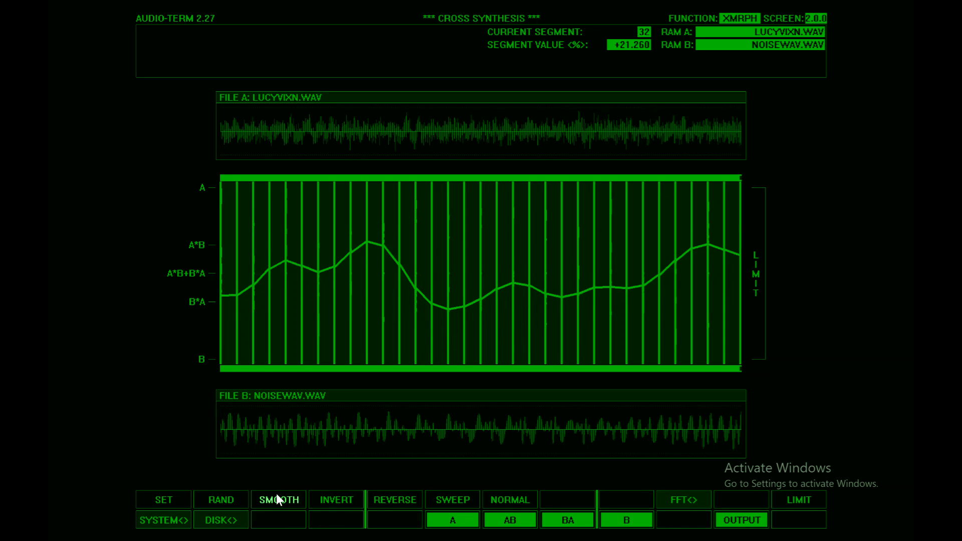
{"action": "left_click", "coordinate": [275, 494]}
{"action": "left_click", "coordinate": [726, 519]}
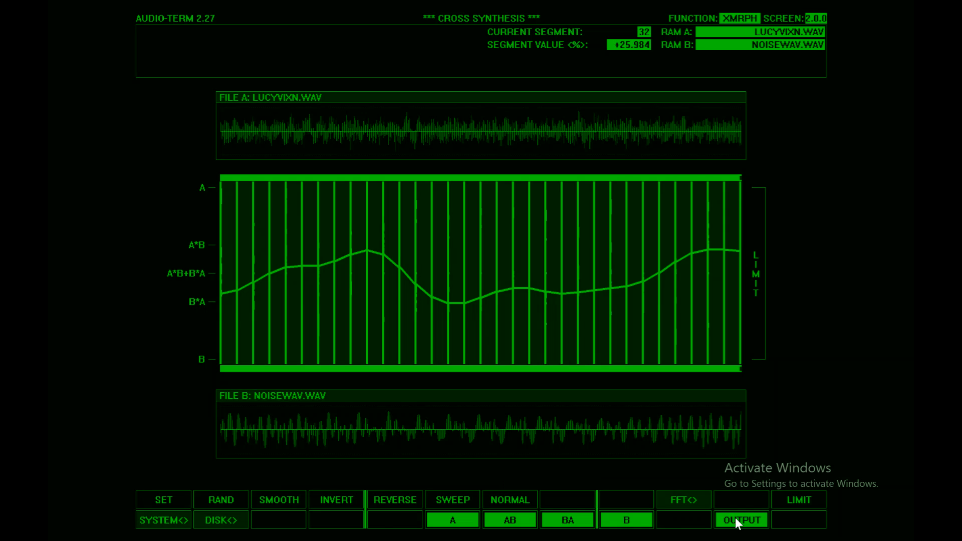
{"action": "left_click", "coordinate": [327, 501]}
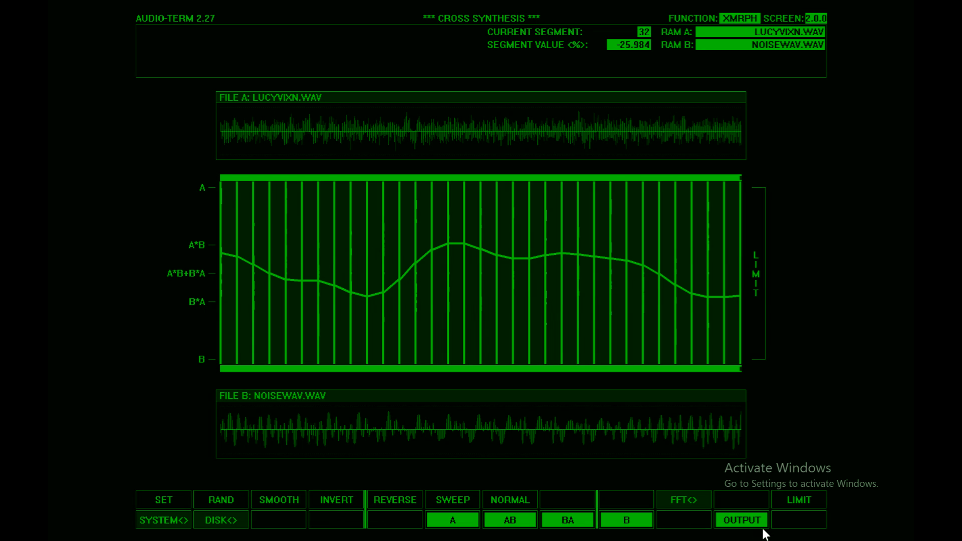
{"action": "left_click", "coordinate": [738, 522]}
Step: Draw a valley-shaped curve that dips from near A to B*A and climbs back toward A, and invert it twice
{"action": "mouse_move", "coordinate": [239, 202]}
{"action": "left_mouse_down"}
{"action": "mouse_move", "coordinate": [340, 273]}
{"action": "mouse_move", "coordinate": [739, 208]}
{"action": "left_mouse_up"}
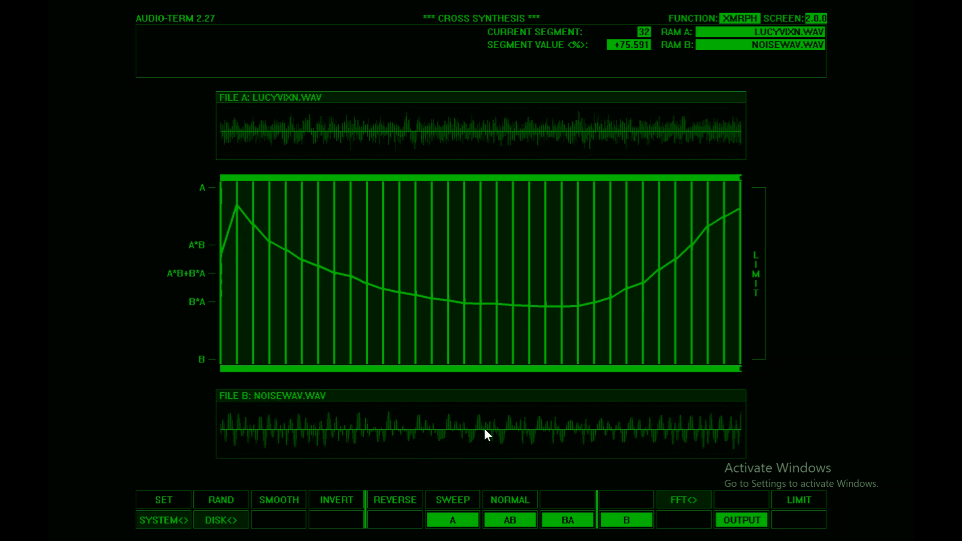
{"action": "left_click", "coordinate": [329, 499]}
{"action": "left_click", "coordinate": [329, 499]}
Step: Draw a curve held near A that drops sharply toward B after the early segments, and reverse it, playing both outputs
{"action": "mouse_move", "coordinate": [229, 241]}
{"action": "left_mouse_down"}
{"action": "mouse_move", "coordinate": [231, 208]}
{"action": "mouse_move", "coordinate": [332, 211]}
{"action": "mouse_move", "coordinate": [409, 324]}
{"action": "mouse_move", "coordinate": [520, 333]}
{"action": "mouse_move", "coordinate": [739, 314]}
{"action": "left_mouse_up"}
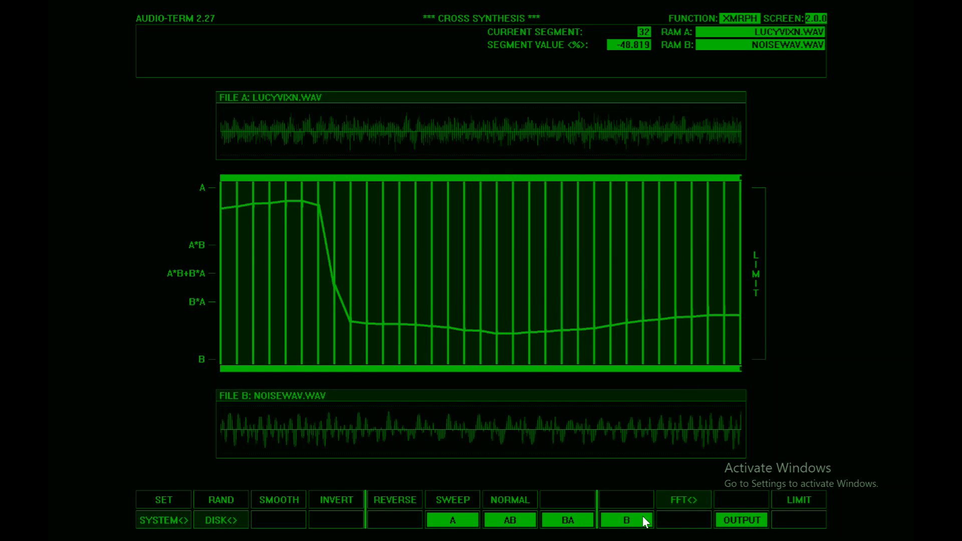
{"action": "left_click", "coordinate": [737, 519]}
{"action": "left_click", "coordinate": [384, 504]}
{"action": "left_click", "coordinate": [740, 521]}
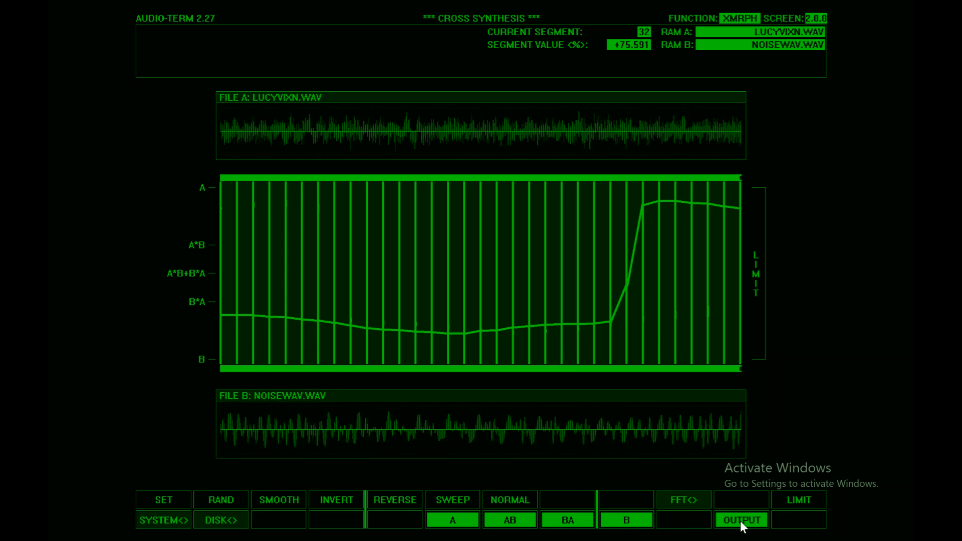
Step: Apply a full sweep from A down to B and reverse it, playing the output of both directions
{"action": "left_click", "coordinate": [455, 501]}
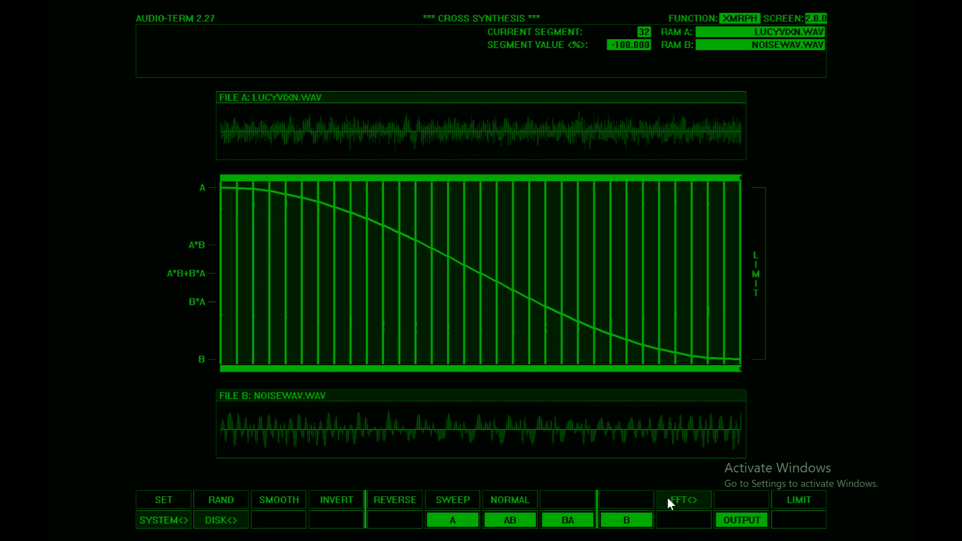
{"action": "left_click", "coordinate": [741, 520]}
{"action": "left_click", "coordinate": [404, 501]}
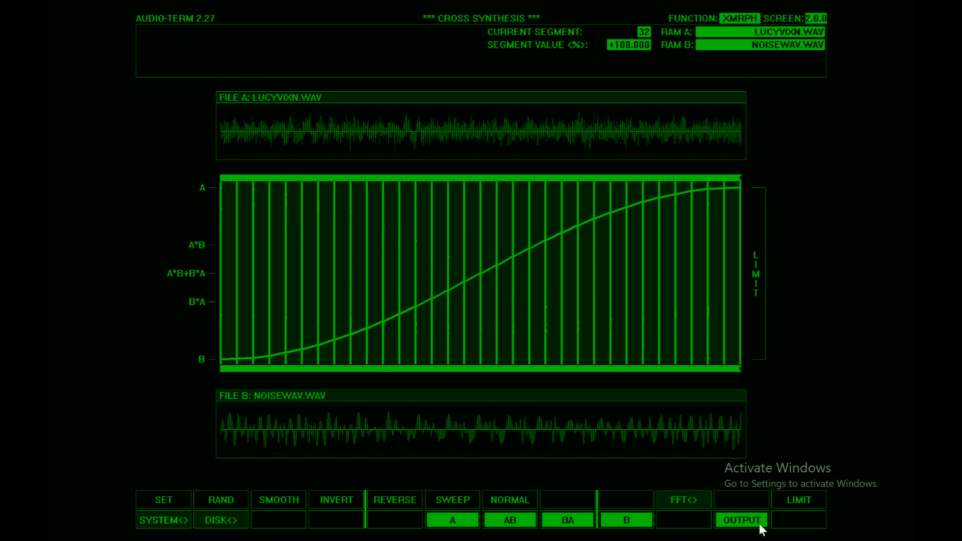
{"action": "left_click", "coordinate": [737, 519]}
Step: Draw a wavy curve with two peaks falling toward B, normalize it, and reset all segments to the A*B+B*A centre
{"action": "mouse_move", "coordinate": [222, 265]}
{"action": "left_mouse_down"}
{"action": "mouse_move", "coordinate": [379, 236]}
{"action": "mouse_move", "coordinate": [567, 254]}
{"action": "mouse_move", "coordinate": [678, 340]}
{"action": "mouse_move", "coordinate": [735, 339]}
{"action": "left_mouse_up"}
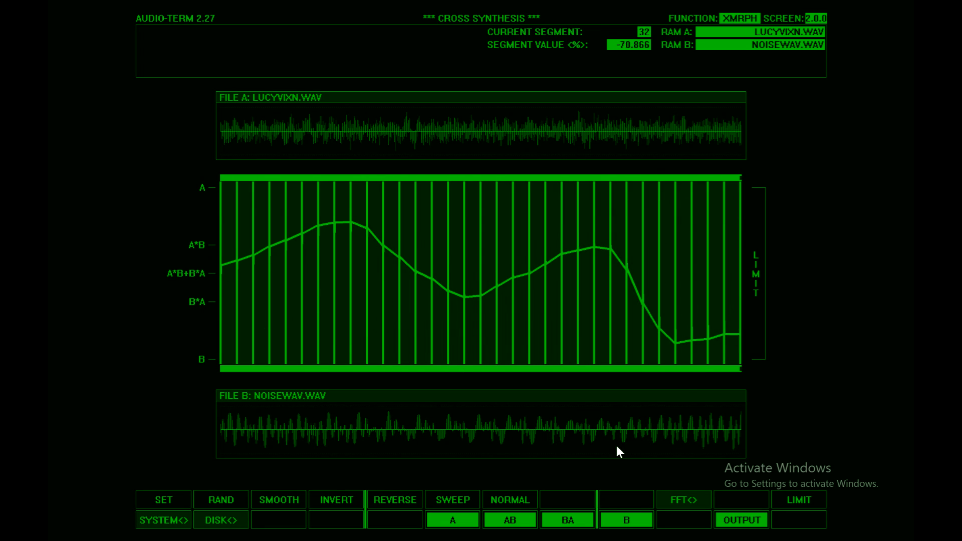
{"action": "left_click", "coordinate": [509, 503]}
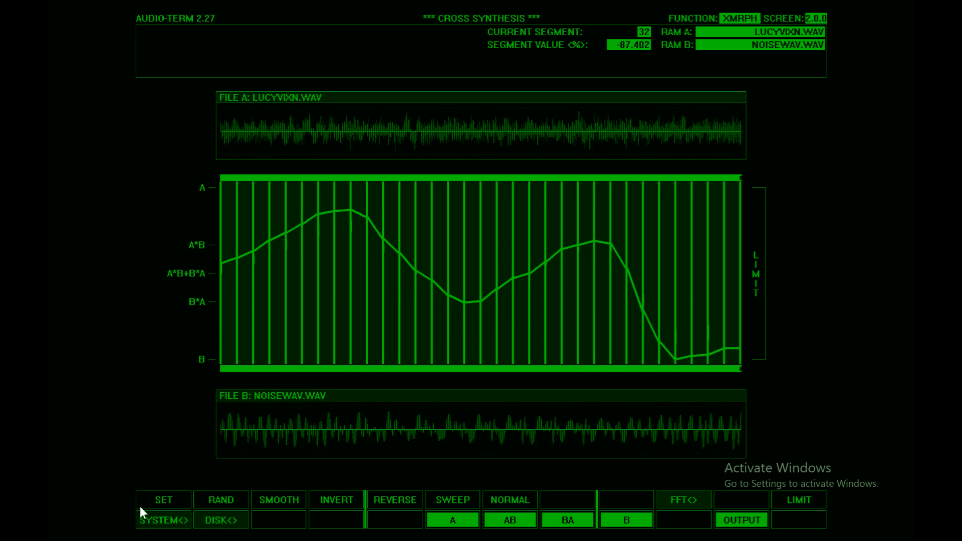
{"action": "left_click", "coordinate": [157, 503]}
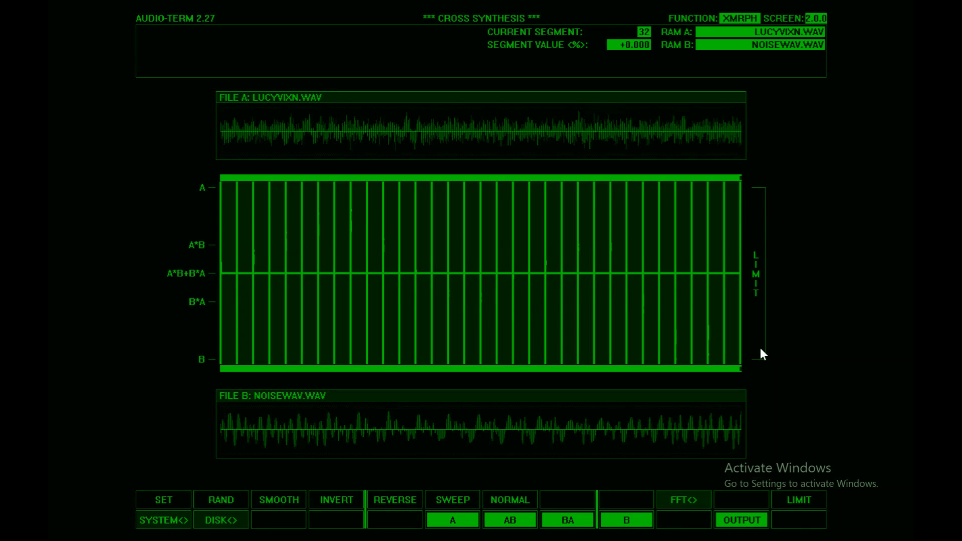
Step: Limit the curve range to A through A*B and draw a curve with two humps inside it
{"action": "left_click", "coordinate": [787, 498]}
{"action": "left_click", "coordinate": [785, 498]}
{"action": "left_click", "coordinate": [786, 499]}
{"action": "left_click", "coordinate": [785, 499]}
{"action": "left_click", "coordinate": [786, 497]}
{"action": "mouse_move", "coordinate": [251, 301]}
{"action": "left_mouse_down"}
{"action": "mouse_move", "coordinate": [304, 277]}
{"action": "mouse_move", "coordinate": [396, 321]}
{"action": "mouse_move", "coordinate": [534, 267]}
{"action": "mouse_move", "coordinate": [590, 195]}
{"action": "mouse_move", "coordinate": [657, 232]}
{"action": "mouse_move", "coordinate": [719, 286]}
{"action": "mouse_move", "coordinate": [575, 192]}
{"action": "mouse_move", "coordinate": [399, 271]}
{"action": "mouse_move", "coordinate": [297, 183]}
{"action": "mouse_move", "coordinate": [176, 260]}
{"action": "left_mouse_up"}
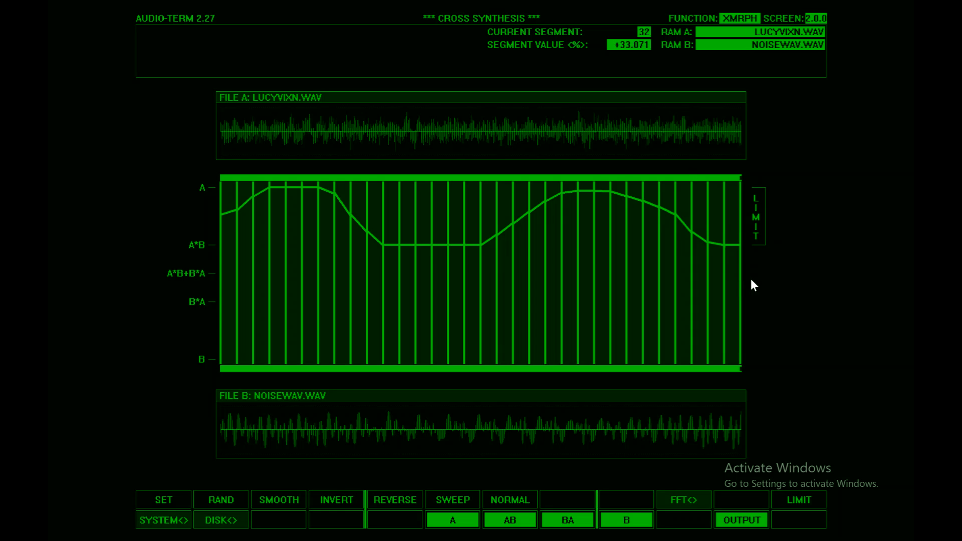
{"action": "mouse_move", "coordinate": [681, 283]}
{"action": "left_mouse_down"}
{"action": "mouse_move", "coordinate": [704, 301]}
{"action": "mouse_move", "coordinate": [511, 318]}
{"action": "mouse_move", "coordinate": [209, 320]}
{"action": "left_mouse_up"}
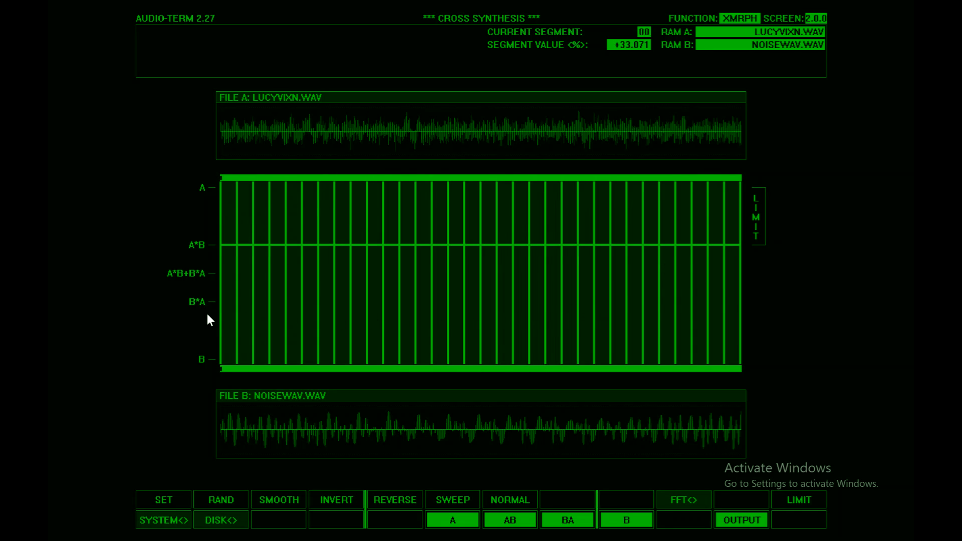
{"action": "left_click_drag", "start_coordinate": [329, 255], "coordinate": [434, 212]}
{"action": "mouse_move", "coordinate": [551, 247]}
{"action": "left_mouse_down"}
{"action": "mouse_move", "coordinate": [651, 200]}
{"action": "mouse_move", "coordinate": [756, 266]}
{"action": "left_mouse_up"}
Step: Draw dipping curves limited first to the A*B to B*A range and then to the B*A to B range
{"action": "left_click", "coordinate": [792, 508]}
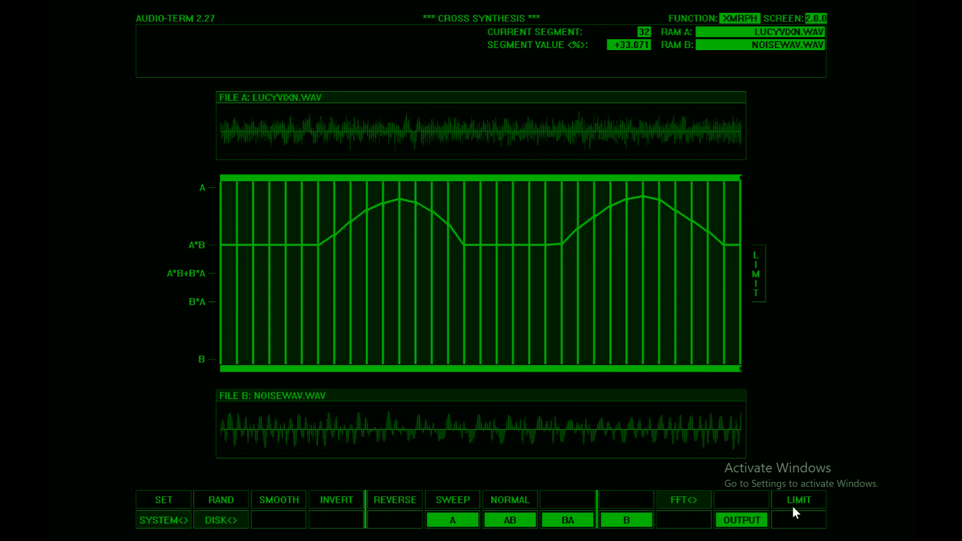
{"action": "mouse_move", "coordinate": [726, 243]}
{"action": "left_mouse_down"}
{"action": "mouse_move", "coordinate": [611, 285]}
{"action": "mouse_move", "coordinate": [494, 234]}
{"action": "mouse_move", "coordinate": [340, 310]}
{"action": "mouse_move", "coordinate": [235, 197]}
{"action": "mouse_move", "coordinate": [198, 252]}
{"action": "left_mouse_up"}
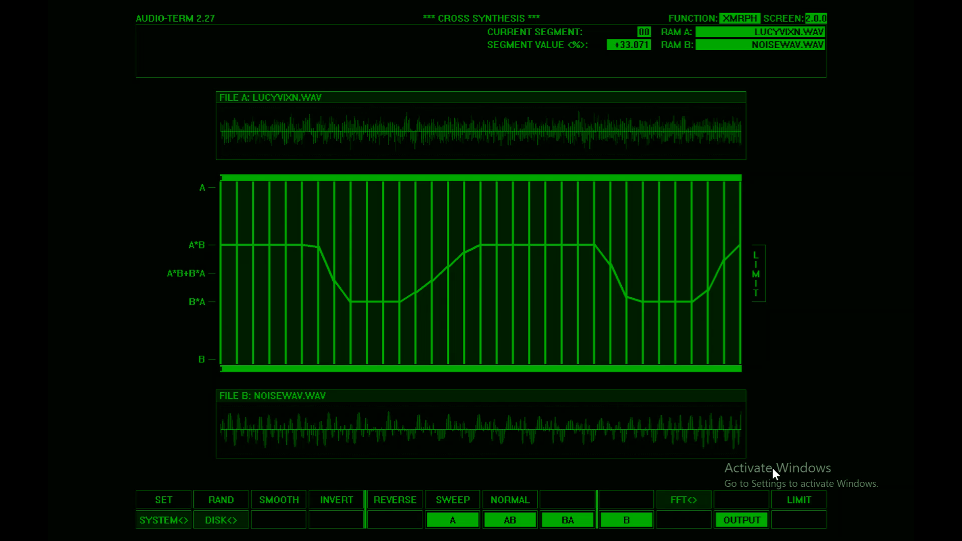
{"action": "left_click", "coordinate": [797, 502]}
{"action": "mouse_move", "coordinate": [715, 252]}
{"action": "left_mouse_down"}
{"action": "mouse_move", "coordinate": [680, 320]}
{"action": "mouse_move", "coordinate": [562, 312]}
{"action": "mouse_move", "coordinate": [388, 336]}
{"action": "mouse_move", "coordinate": [264, 296]}
{"action": "mouse_move", "coordinate": [389, 327]}
{"action": "mouse_move", "coordinate": [674, 343]}
{"action": "mouse_move", "coordinate": [793, 273]}
{"action": "left_mouse_up"}
{"action": "left_click_drag", "start_coordinate": [664, 345], "coordinate": [813, 195]}
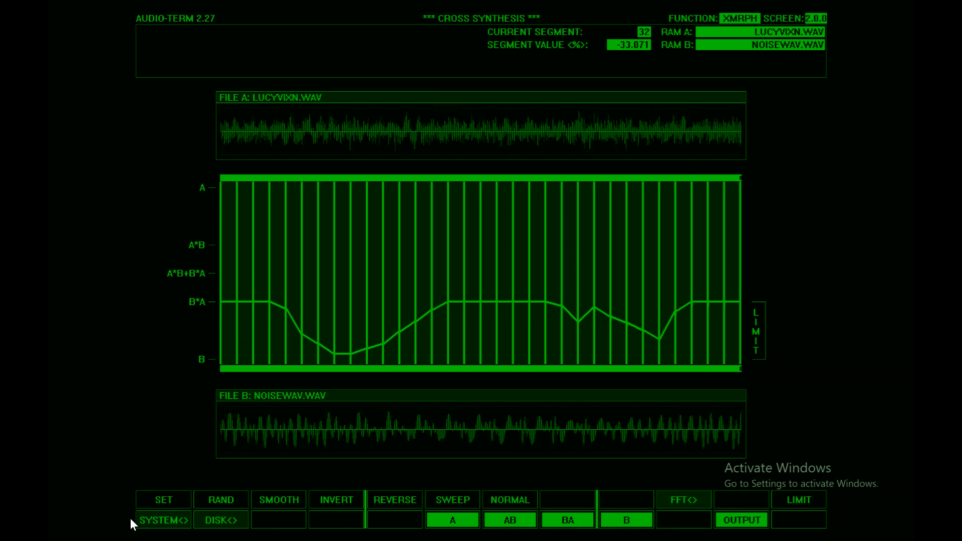
Step: Reset the segments and limit, and randomize the curve within the A to A*B range
{"action": "left_click", "coordinate": [147, 501]}
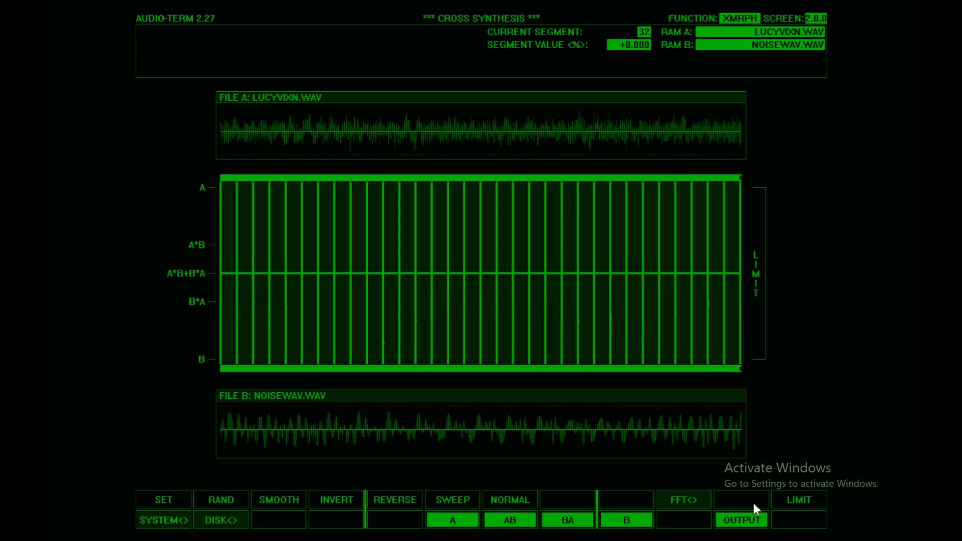
{"action": "left_click", "coordinate": [795, 499]}
{"action": "left_click", "coordinate": [226, 498]}
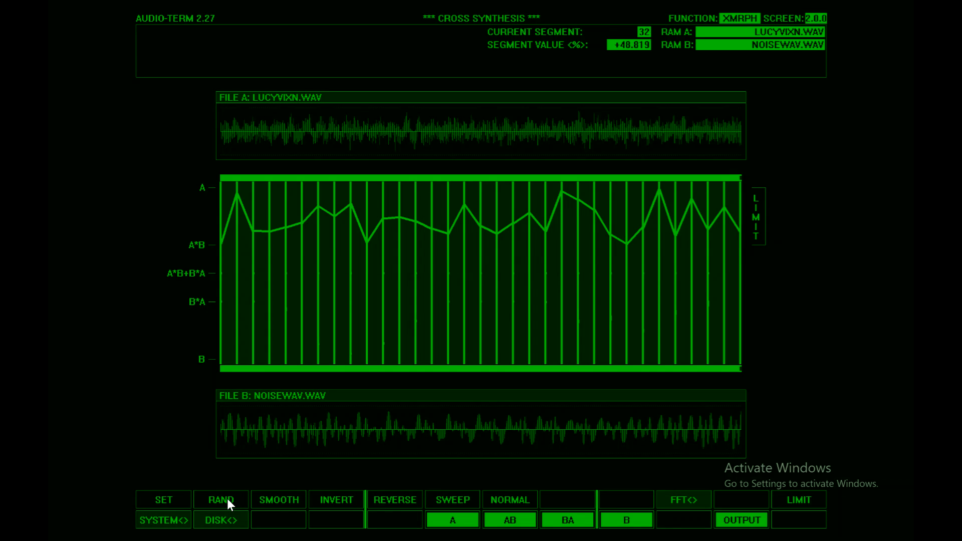
Step: Apply a sweep within the A to A*B limit and reverse it twice, playing the output of both directions
{"action": "left_click", "coordinate": [442, 500]}
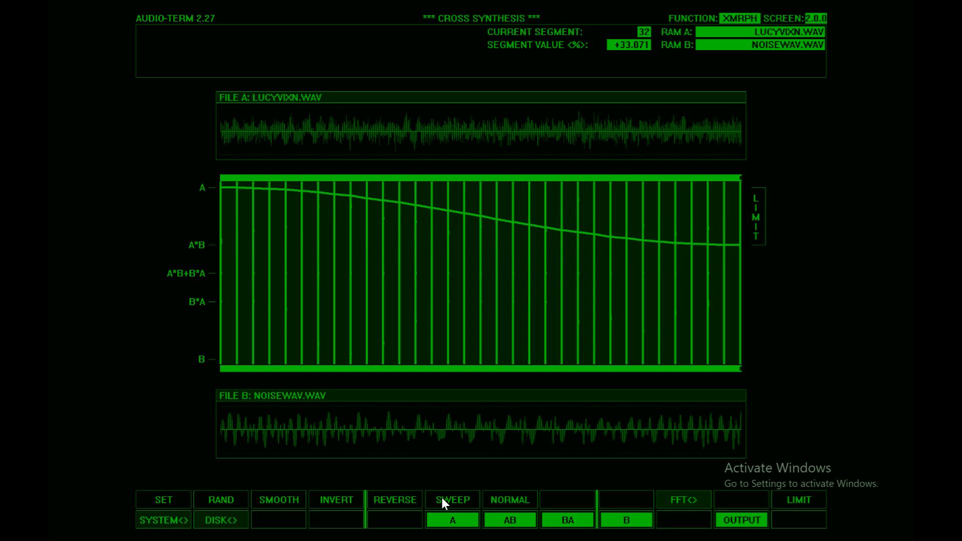
{"action": "left_click", "coordinate": [405, 501]}
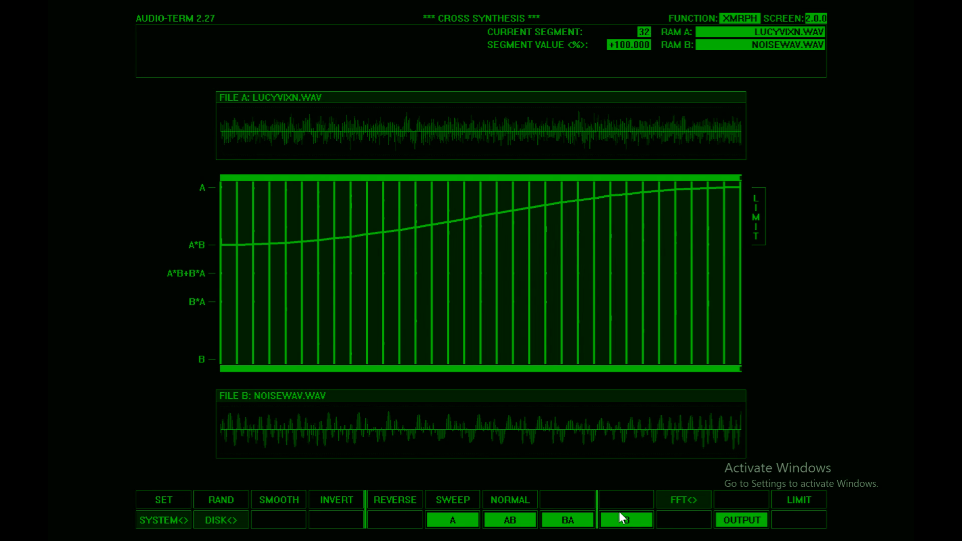
{"action": "left_click", "coordinate": [725, 519]}
{"action": "left_click", "coordinate": [379, 499]}
{"action": "left_click", "coordinate": [729, 520]}
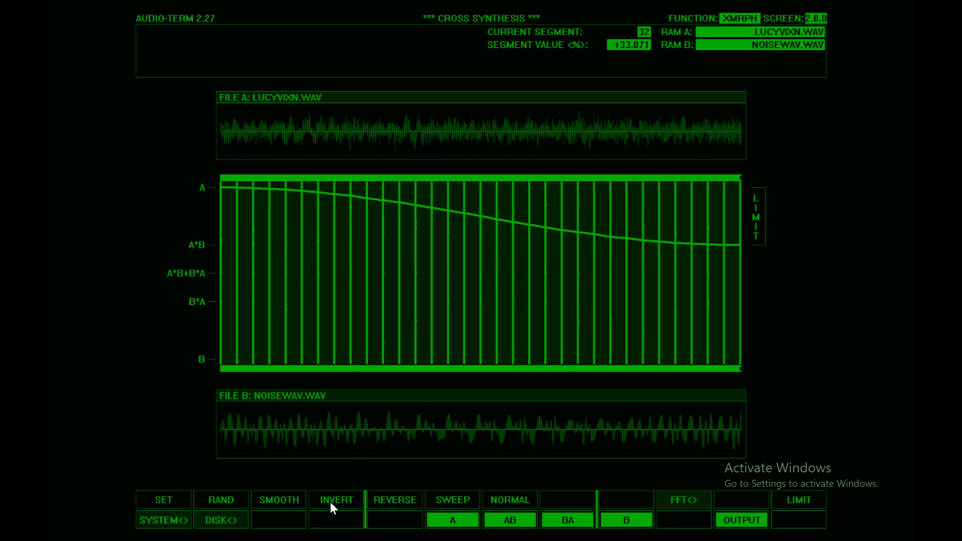
Step: Normalize the limited sweep and reset all segments to the A*B+B*A centre
{"action": "left_click", "coordinate": [511, 503]}
{"action": "left_click", "coordinate": [171, 498]}
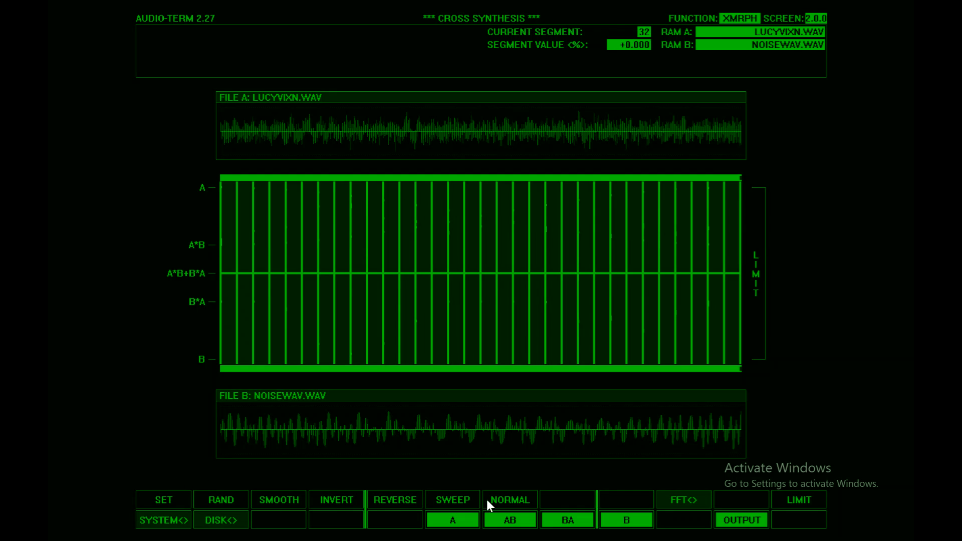
Step: Set the overlap factor to 32 in the resynthesis options
{"action": "left_click", "coordinate": [702, 501]}
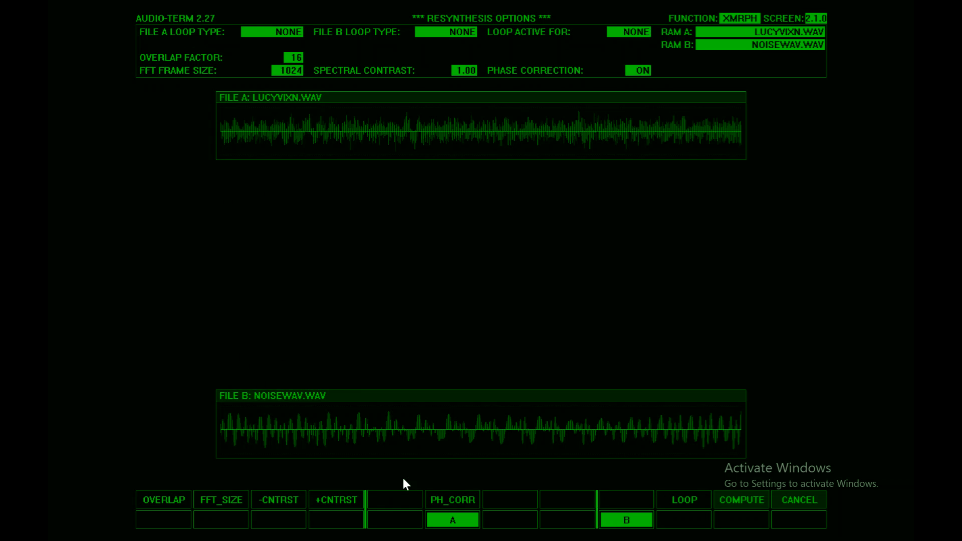
{"action": "left_click", "coordinate": [163, 501]}
{"action": "left_click", "coordinate": [163, 501]}
{"action": "left_click", "coordinate": [164, 501]}
{"action": "left_click", "coordinate": [163, 500]}
{"action": "left_click", "coordinate": [162, 499]}
Step: Set the FFT frame size to 512, compute the resynthesis, and play the output
{"action": "left_click", "coordinate": [223, 501]}
{"action": "left_click", "coordinate": [223, 501]}
{"action": "left_click", "coordinate": [224, 501]}
{"action": "left_click", "coordinate": [224, 502]}
{"action": "left_click", "coordinate": [223, 501]}
{"action": "left_click", "coordinate": [223, 501]}
{"action": "left_click", "coordinate": [224, 502]}
{"action": "left_click", "coordinate": [742, 500]}
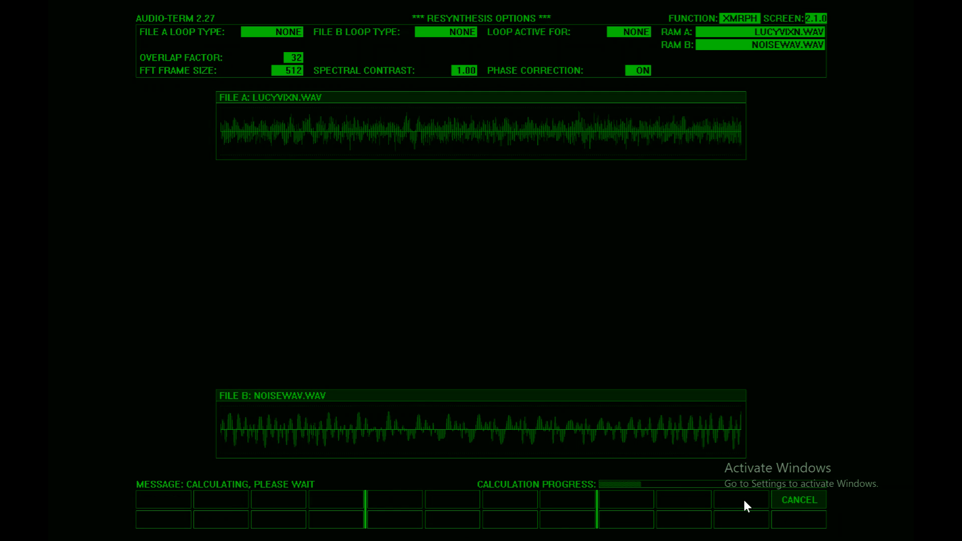
{"action": "left_click", "coordinate": [738, 517]}
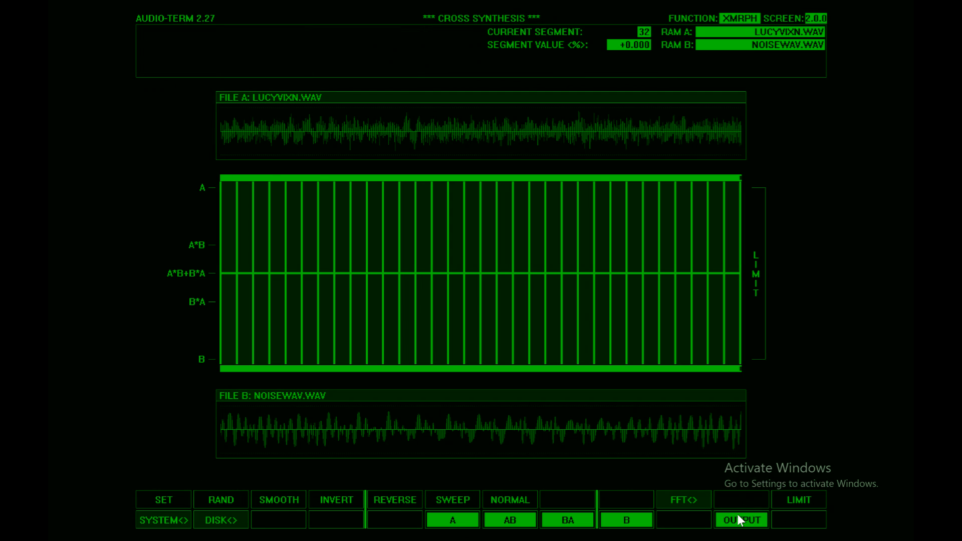
{"action": "left_click", "coordinate": [739, 518]}
Step: Lower the spectral contrast to 0.88 and recompute the resynthesis
{"action": "left_click", "coordinate": [680, 500]}
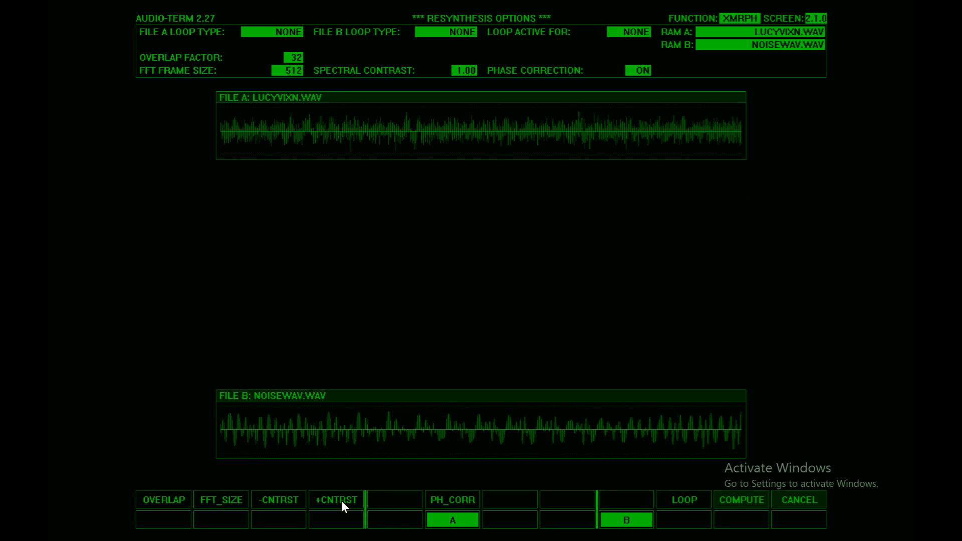
{"action": "left_click", "coordinate": [291, 499]}
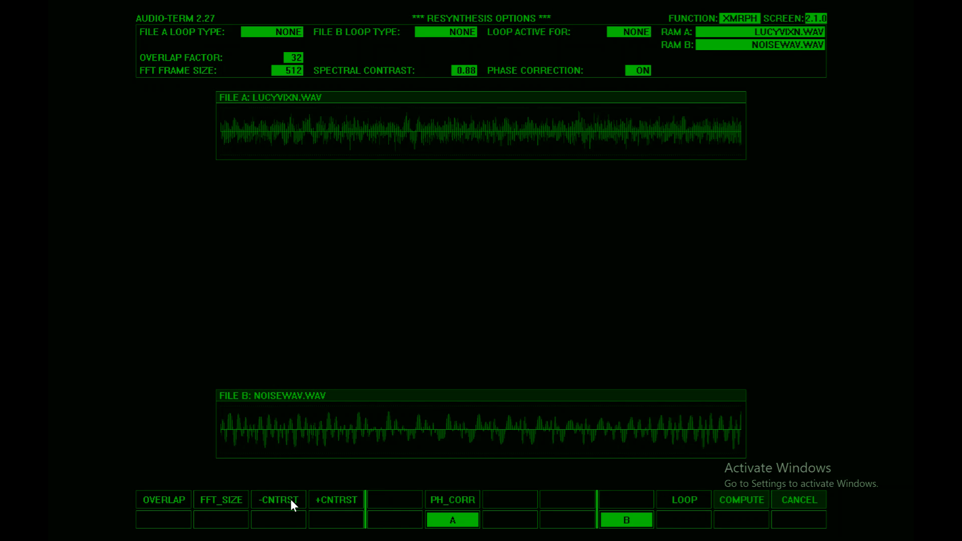
{"action": "left_click", "coordinate": [743, 498]}
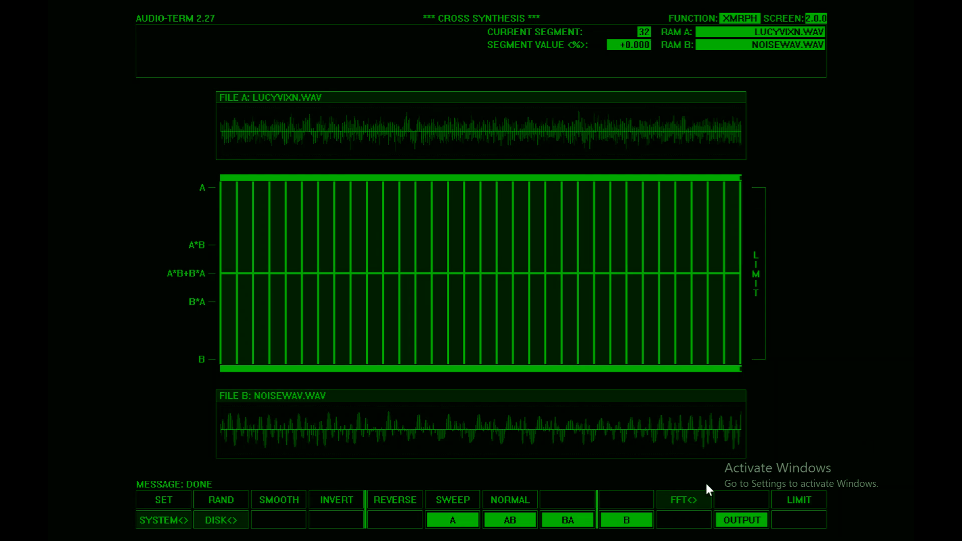
Step: Lower the spectral contrast one step below 0.88, recompute the resynthesis, and play the output
{"action": "left_click", "coordinate": [676, 498]}
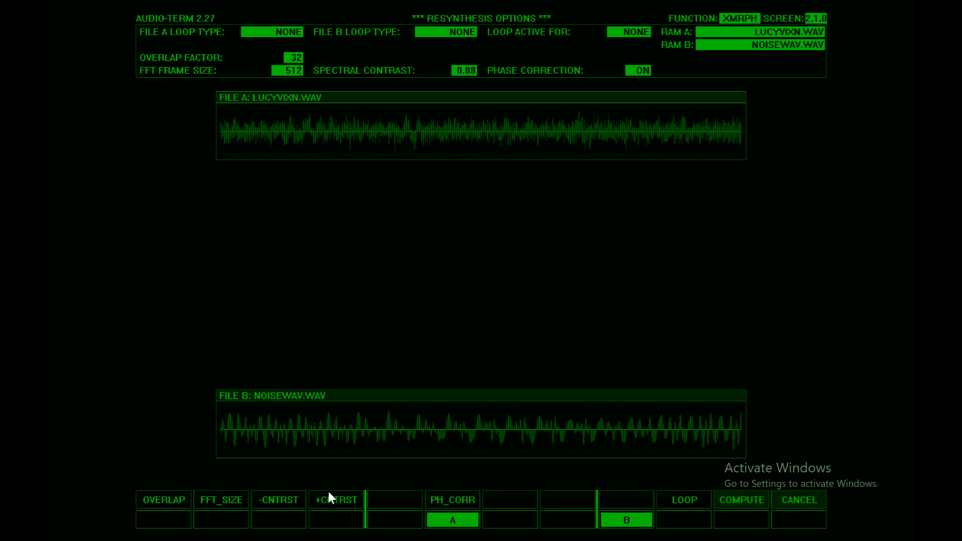
{"action": "left_click", "coordinate": [284, 497]}
{"action": "left_click", "coordinate": [743, 501]}
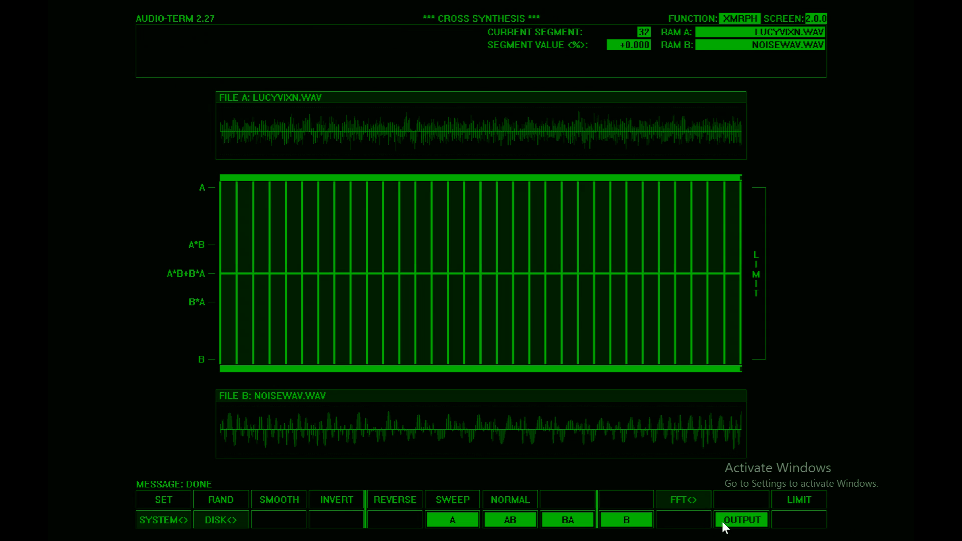
{"action": "left_click", "coordinate": [734, 520]}
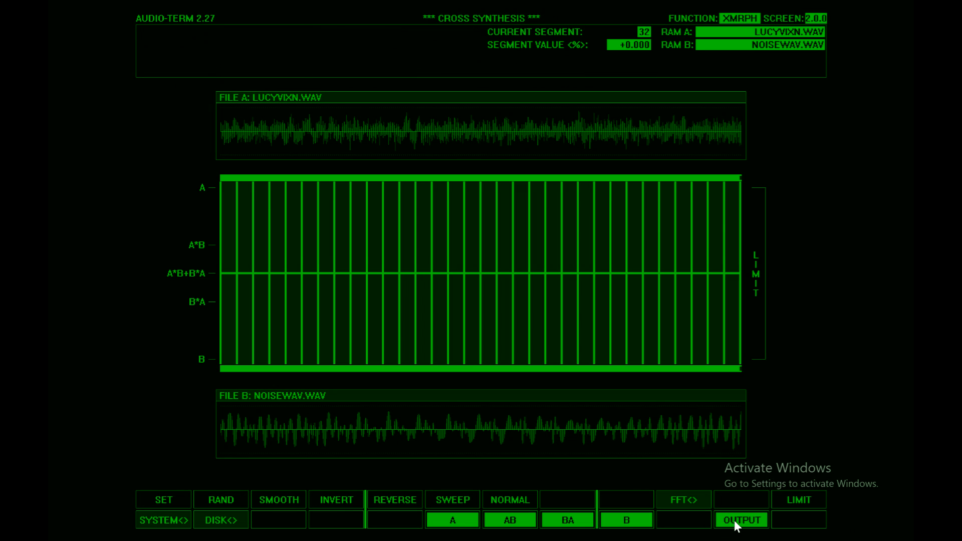
Step: Raise the spectral contrast to 1.25, recompute the resynthesis, and play the output
{"action": "left_click", "coordinate": [656, 501]}
{"action": "left_click", "coordinate": [337, 500]}
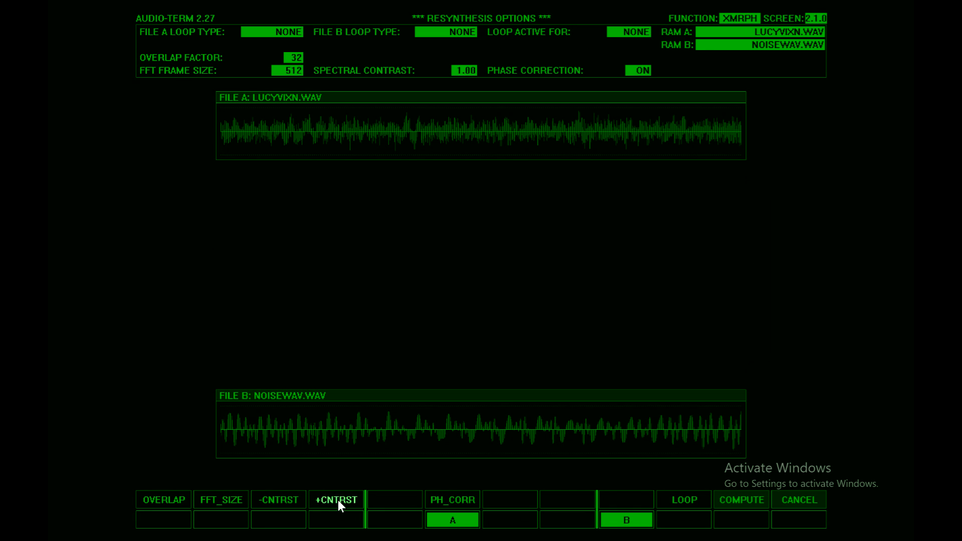
{"action": "left_click", "coordinate": [337, 499]}
{"action": "left_click", "coordinate": [734, 498]}
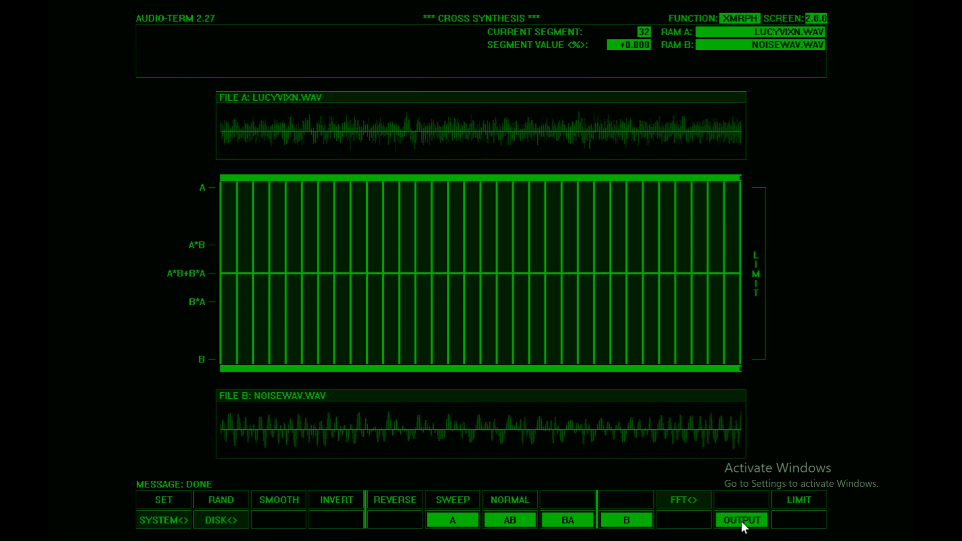
{"action": "left_click", "coordinate": [741, 520]}
Step: Raise the spectral contrast to 2.00, recompute the resynthesis, and play the output
{"action": "left_click", "coordinate": [691, 499]}
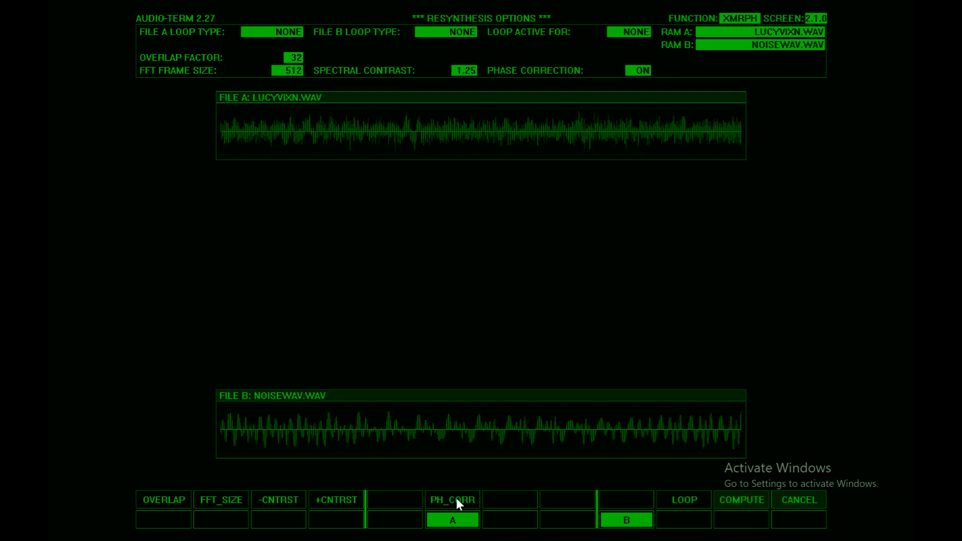
{"action": "left_click", "coordinate": [324, 501]}
{"action": "left_click", "coordinate": [324, 501]}
{"action": "left_click", "coordinate": [324, 502]}
{"action": "left_click", "coordinate": [323, 501]}
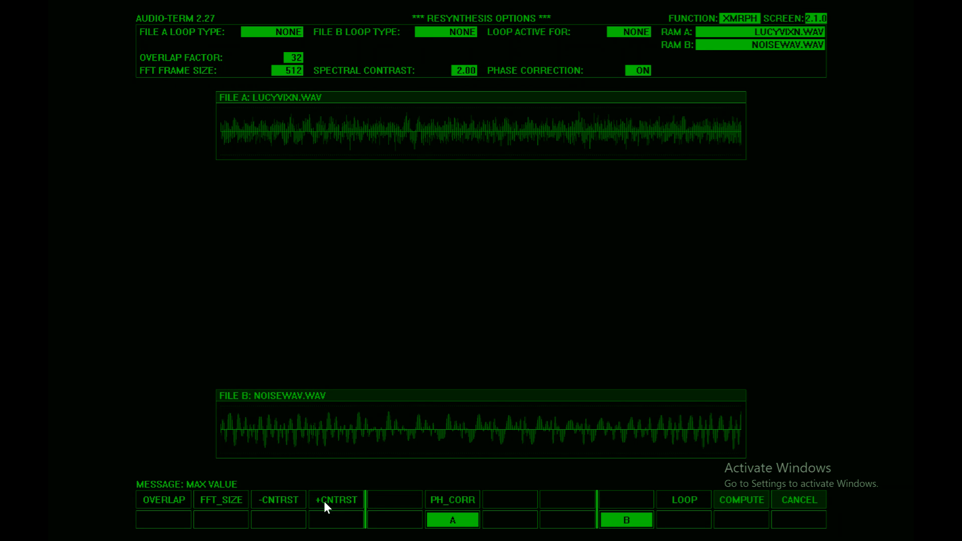
{"action": "left_click", "coordinate": [737, 501]}
{"action": "left_click", "coordinate": [724, 521]}
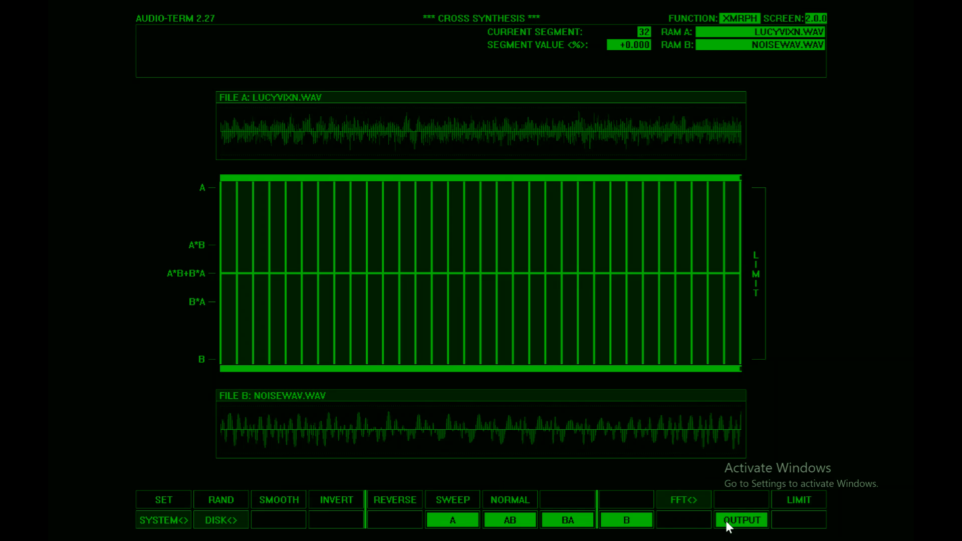
Step: Turn phase correction off, recompute the resynthesis, and play the output
{"action": "left_click", "coordinate": [691, 501]}
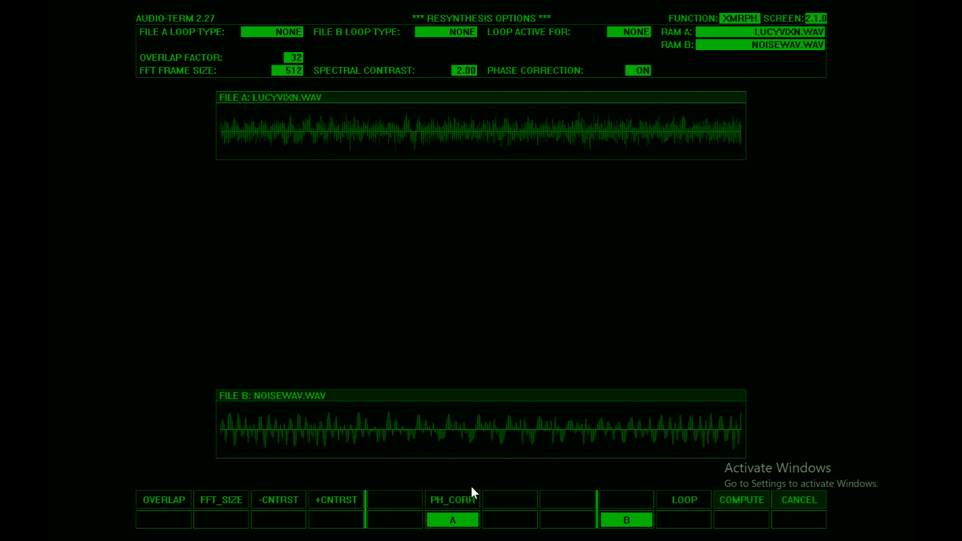
{"action": "left_click", "coordinate": [459, 500]}
{"action": "left_click", "coordinate": [744, 503]}
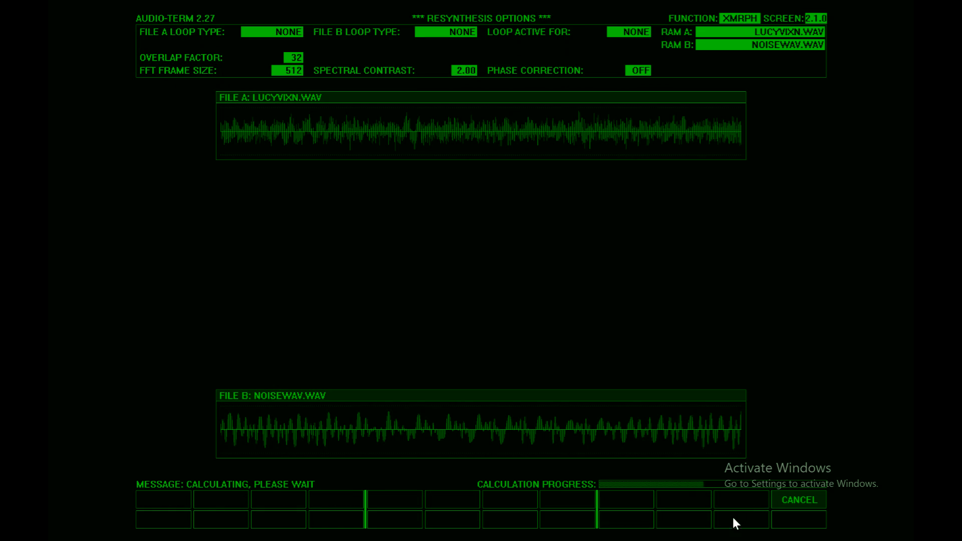
{"action": "left_click", "coordinate": [731, 522]}
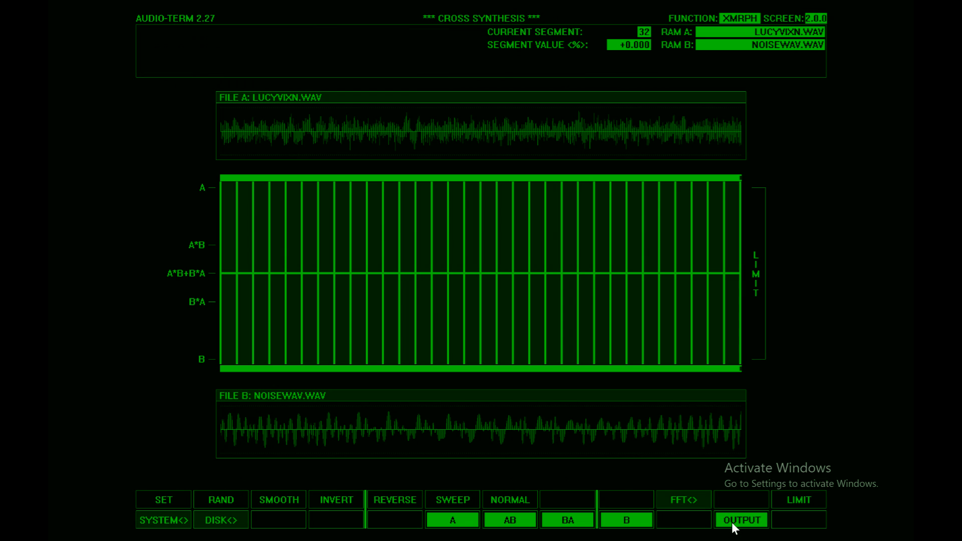
Step: Set the spectral contrast back to 1.00 and recompute the resynthesis
{"action": "left_click", "coordinate": [655, 499]}
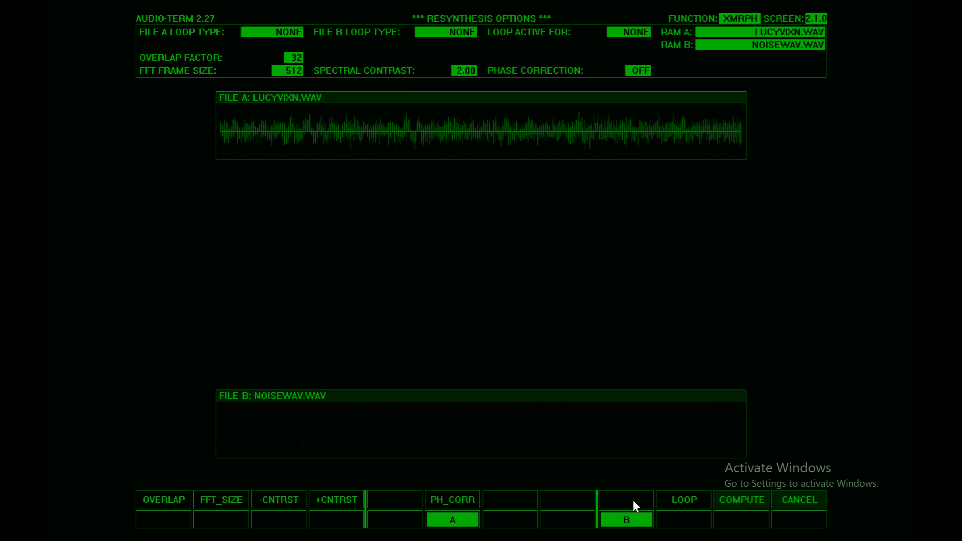
{"action": "left_click", "coordinate": [278, 499]}
{"action": "double_click", "coordinate": [278, 499]}
{"action": "left_click", "coordinate": [278, 499]}
{"action": "left_click", "coordinate": [278, 499]}
{"action": "left_click", "coordinate": [278, 500]}
{"action": "left_click", "coordinate": [278, 499]}
{"action": "left_click", "coordinate": [279, 499]}
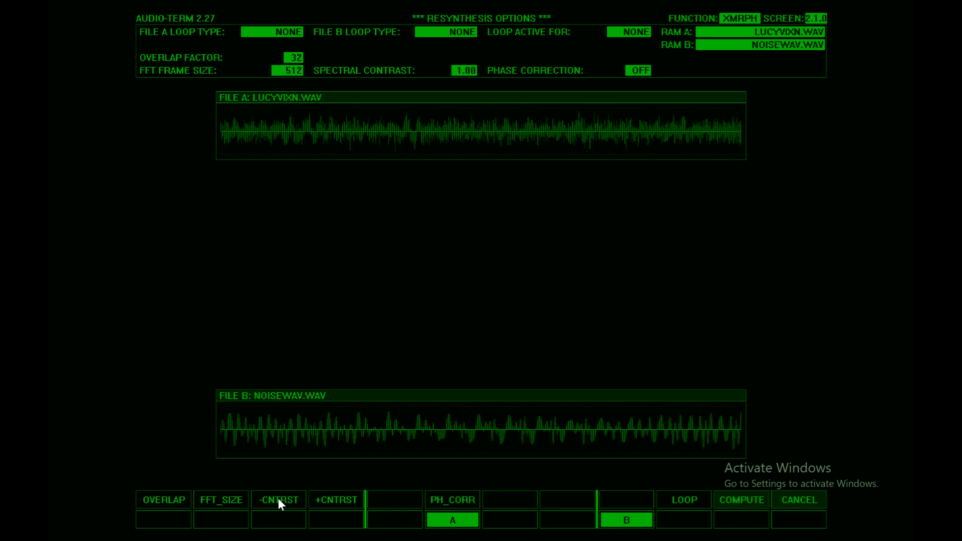
{"action": "left_click", "coordinate": [278, 500]}
{"action": "left_click", "coordinate": [736, 505]}
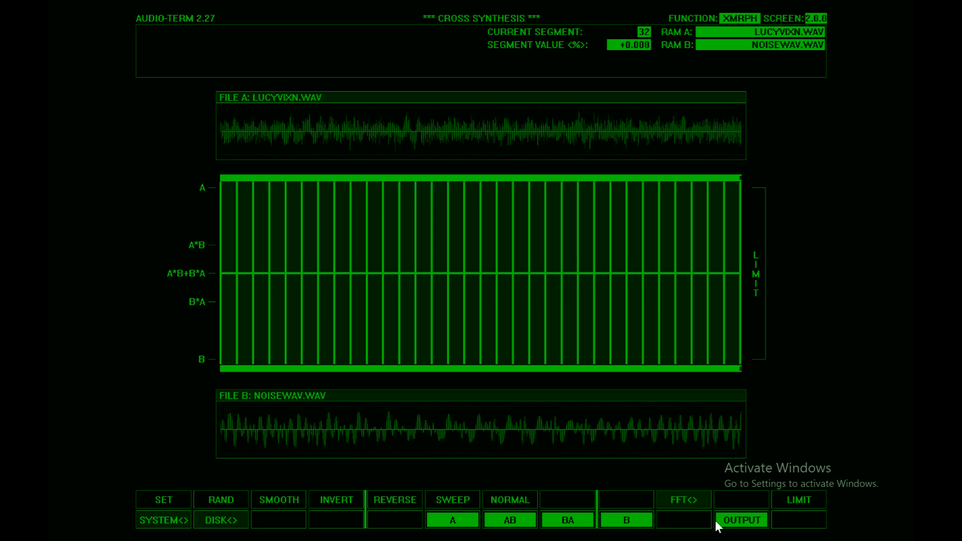
Step: Turn phase correction back on, recompute the resynthesis, and play the output
{"action": "left_click", "coordinate": [676, 501]}
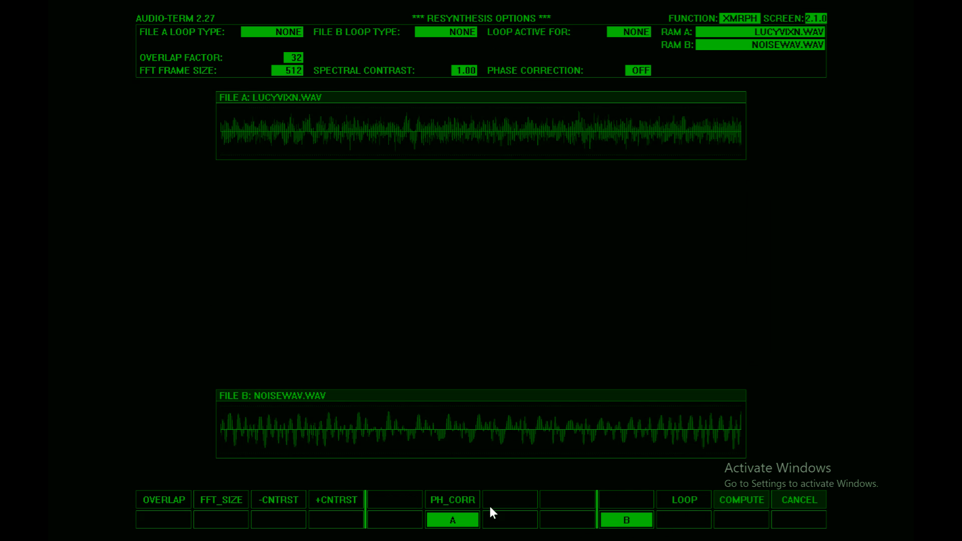
{"action": "left_click", "coordinate": [455, 503]}
{"action": "left_click", "coordinate": [733, 498]}
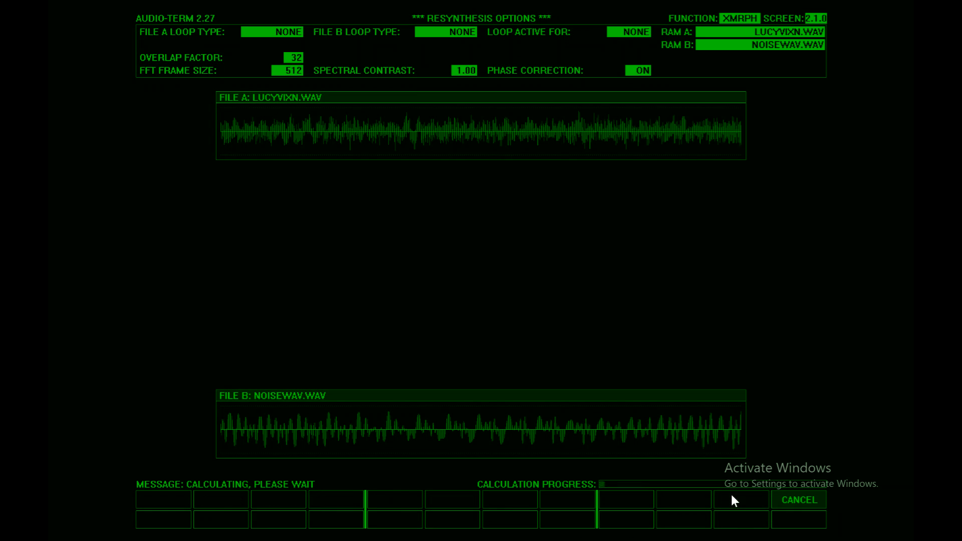
{"action": "left_click", "coordinate": [732, 516]}
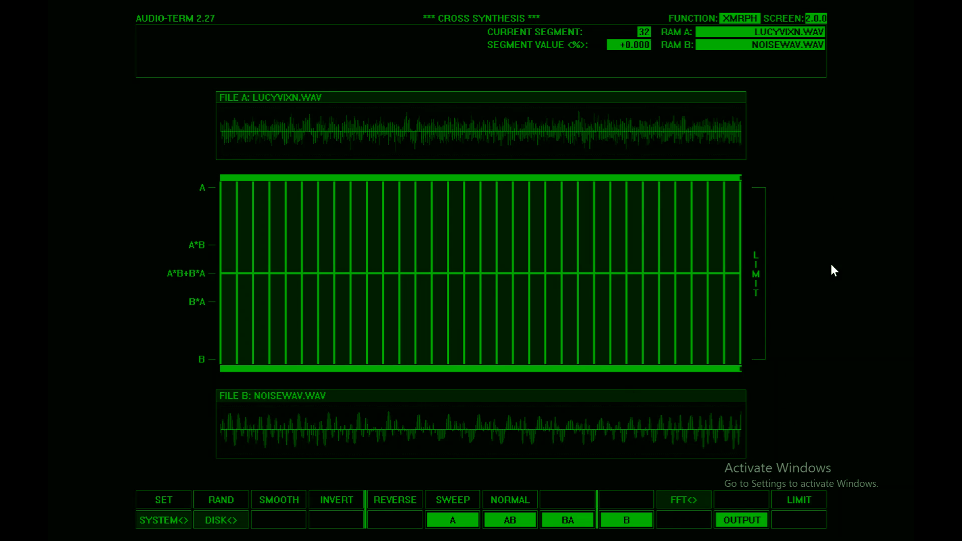
Step: Review the resynthesis options and leave them without recomputing
{"action": "left_click", "coordinate": [681, 500]}
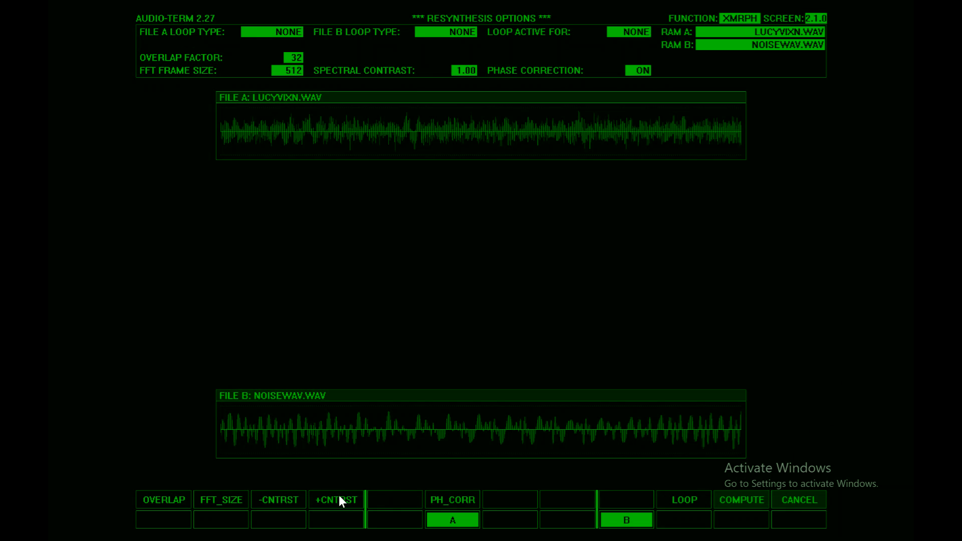
{"action": "left_click", "coordinate": [800, 500]}
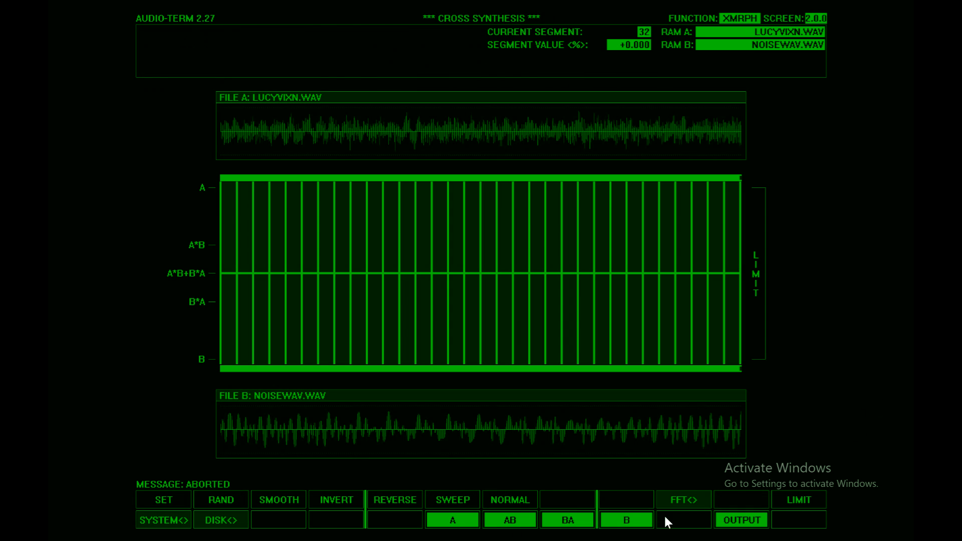
{"action": "left_click", "coordinate": [687, 500]}
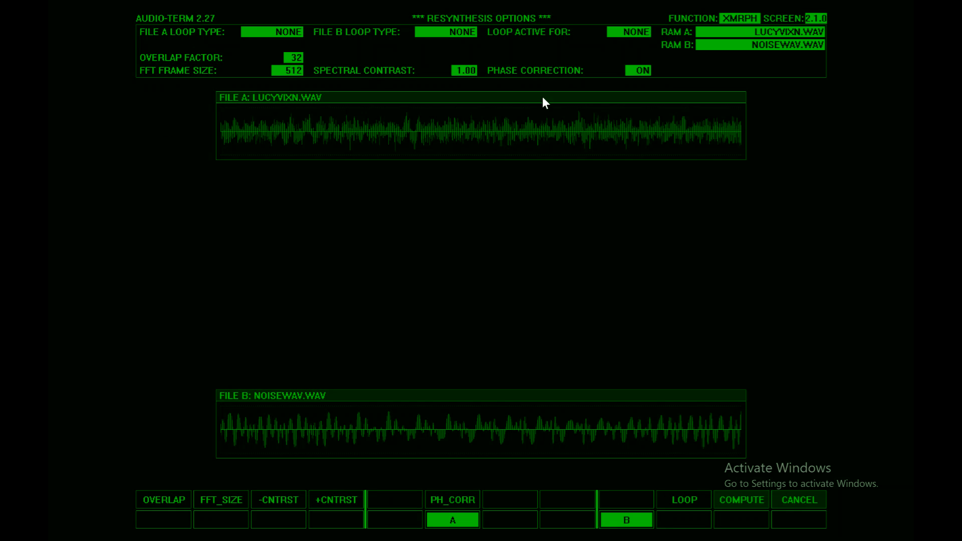
{"action": "left_click", "coordinate": [796, 501]}
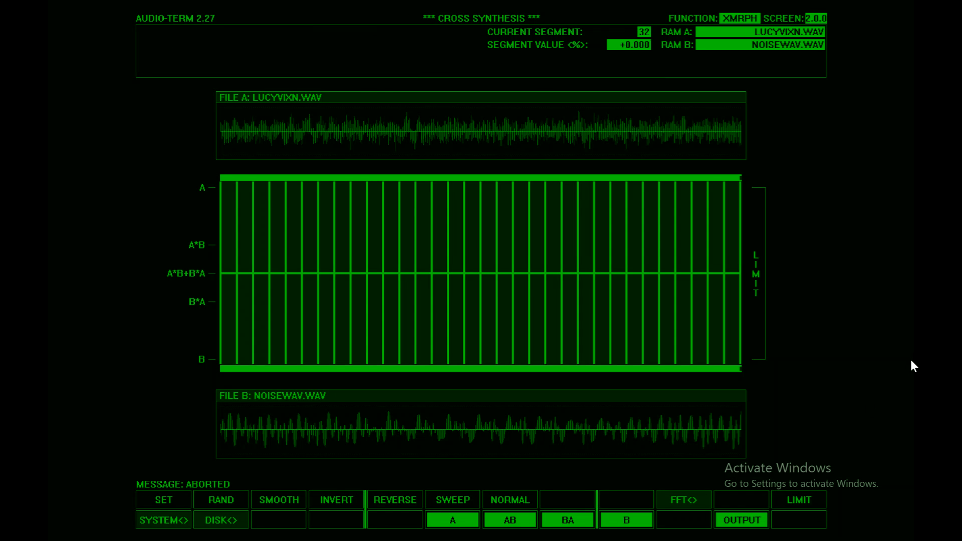